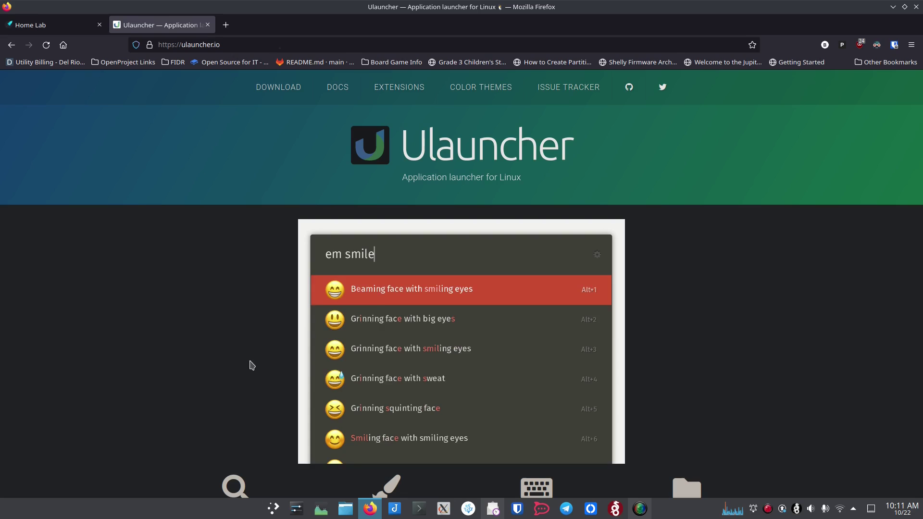
Step: Find Ulauncher in the desktop's application launcher with "ulaun", start it, and briefly bring up its search prompt
{"action": "left_click", "coordinate": [271, 509]}
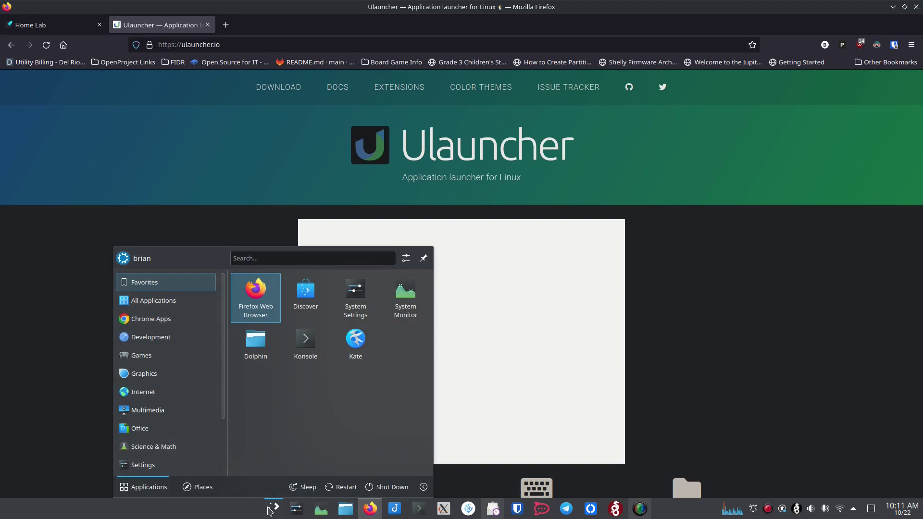
{"action": "type", "text": "ulaun"}
{"action": "key", "text": "Return"}
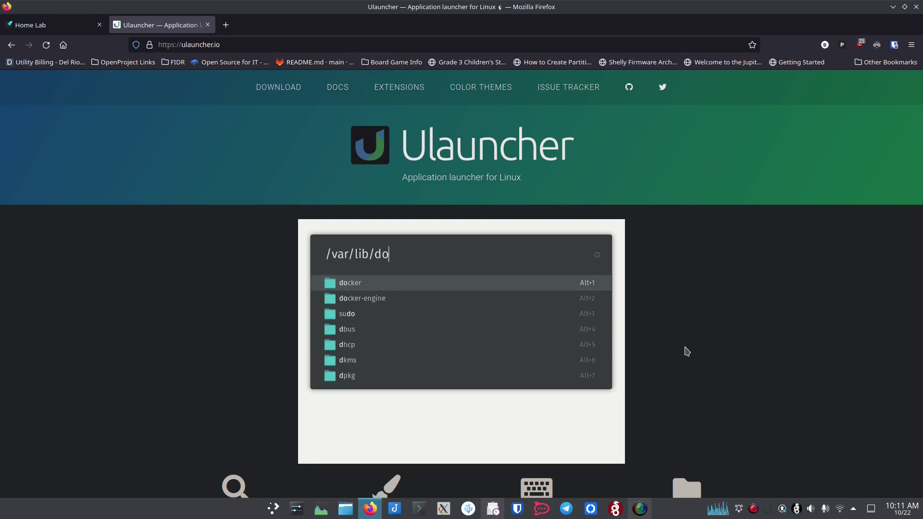
{"action": "key", "text": "ctrl+space"}
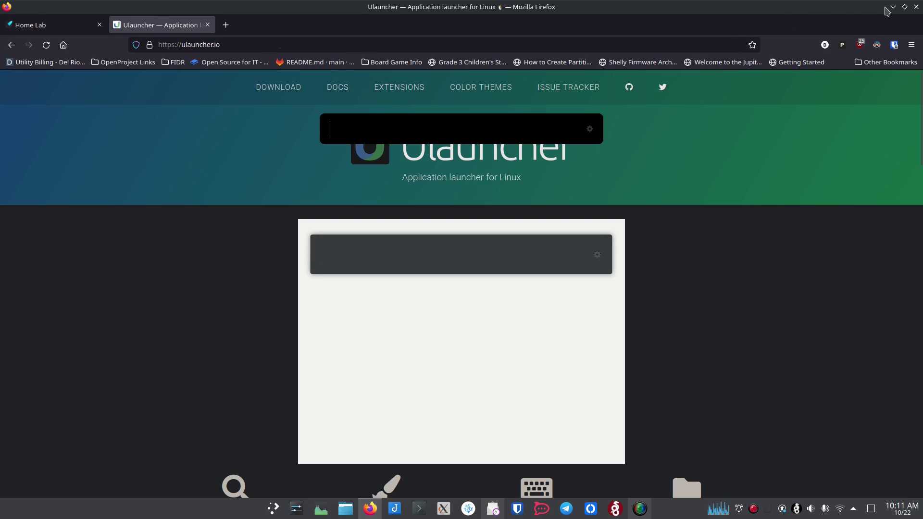
{"action": "key", "text": "Escape"}
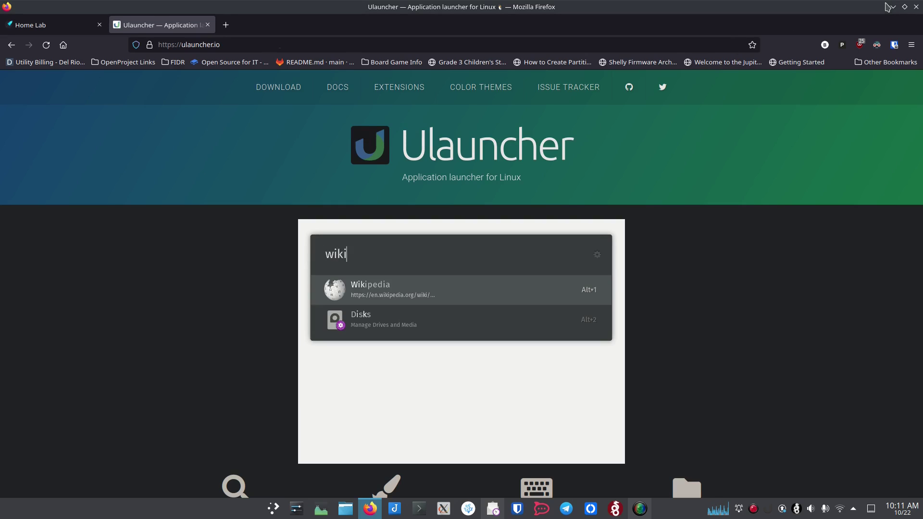
Step: Minimize the browser window and search for "fire" in the Ulauncher prompt over the desktop
{"action": "left_click", "coordinate": [892, 7]}
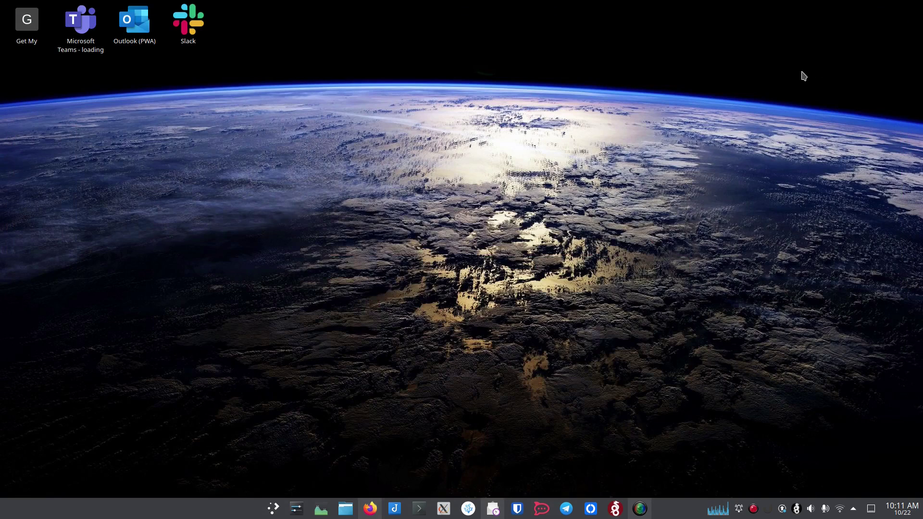
{"action": "key", "text": "ctrl+space"}
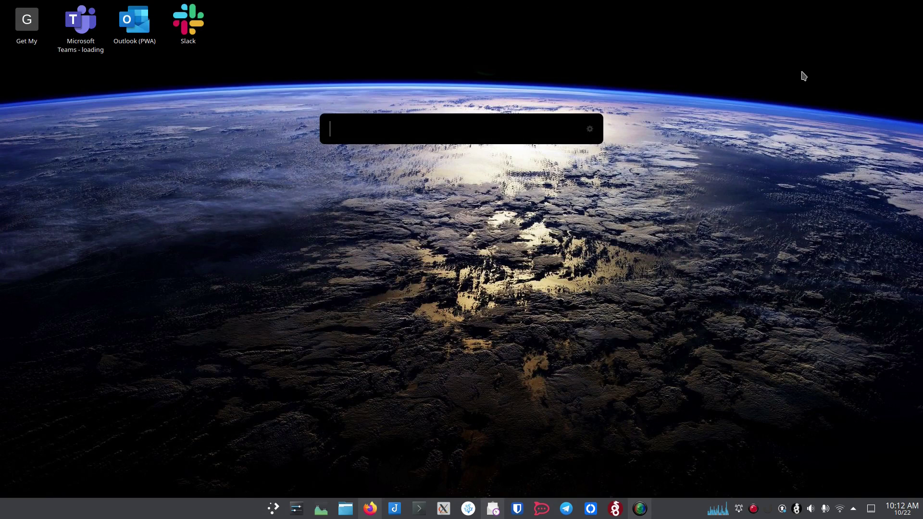
{"action": "type", "text": "fire"}
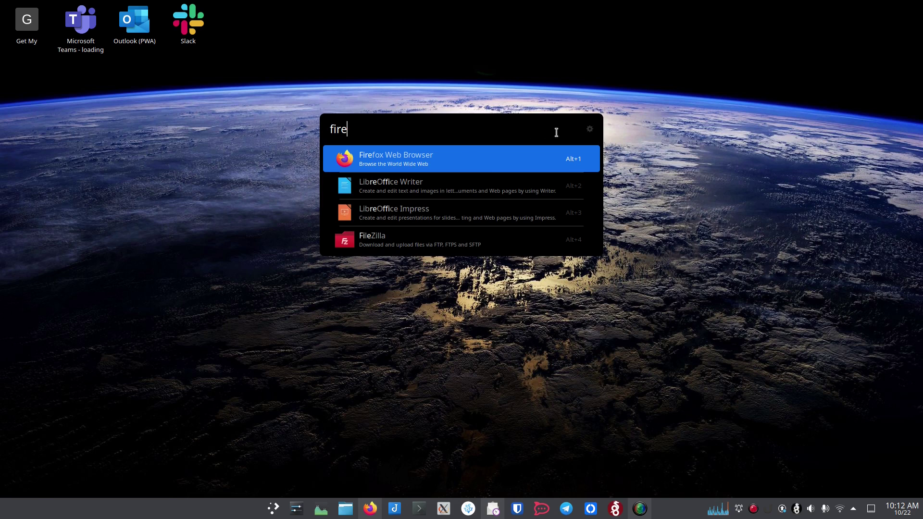
Step: Open the Ulauncher preferences window
{"action": "left_click", "coordinate": [590, 131]}
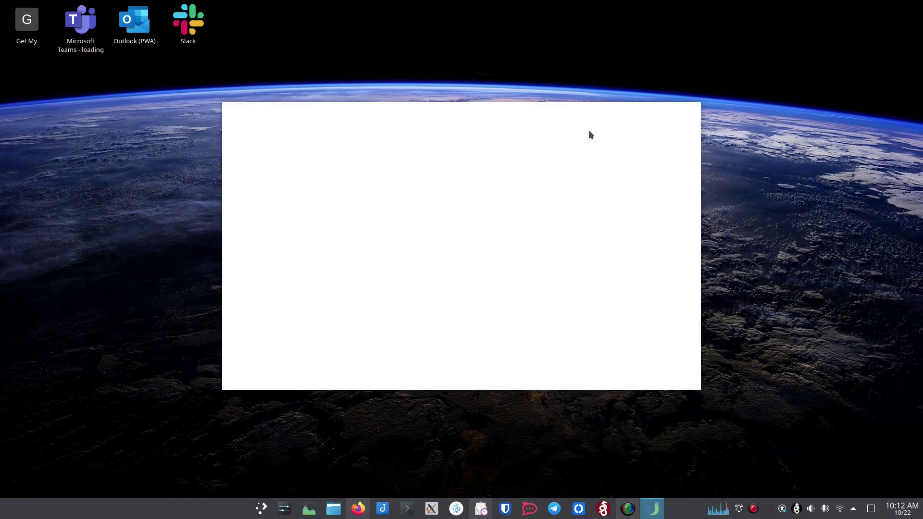
{"action": "left_click", "coordinate": [769, 512]}
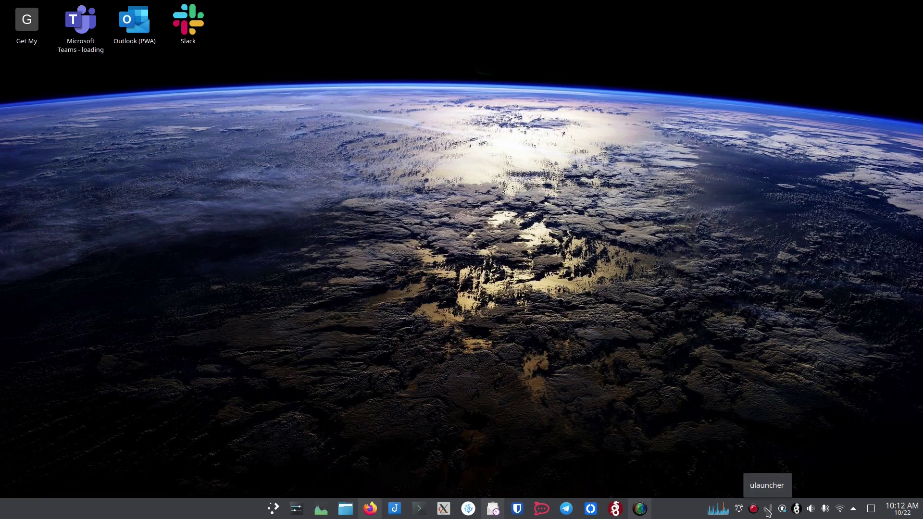
{"action": "right_click", "coordinate": [768, 511]}
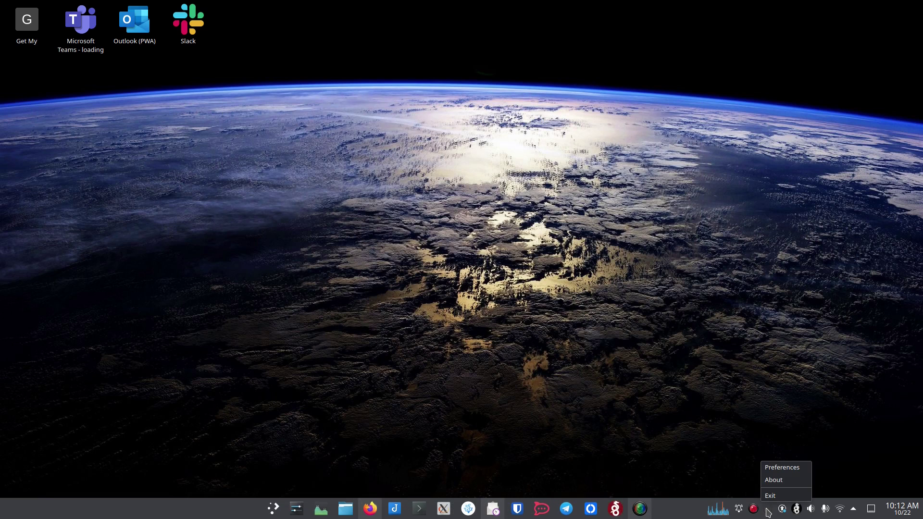
{"action": "left_click", "coordinate": [779, 467]}
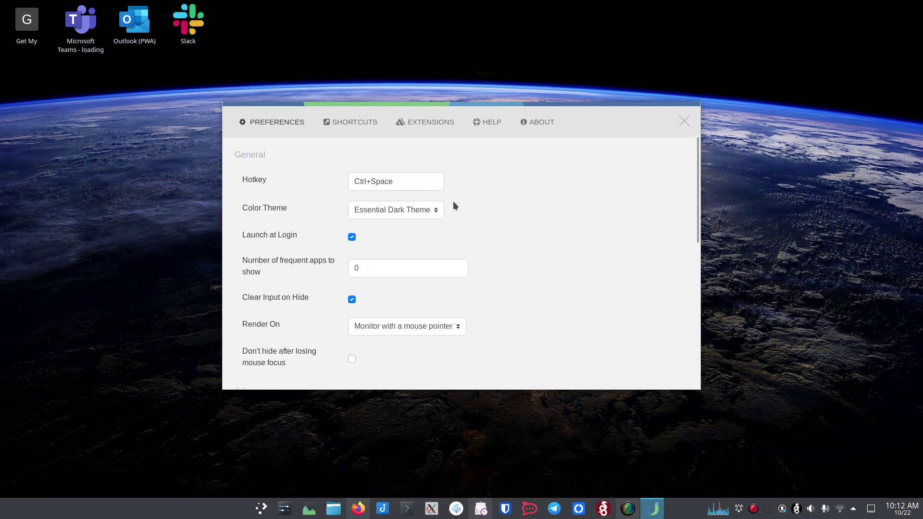
Step: Try to set the Ulauncher hotkey to Alt+Space
{"action": "left_click", "coordinate": [414, 187]}
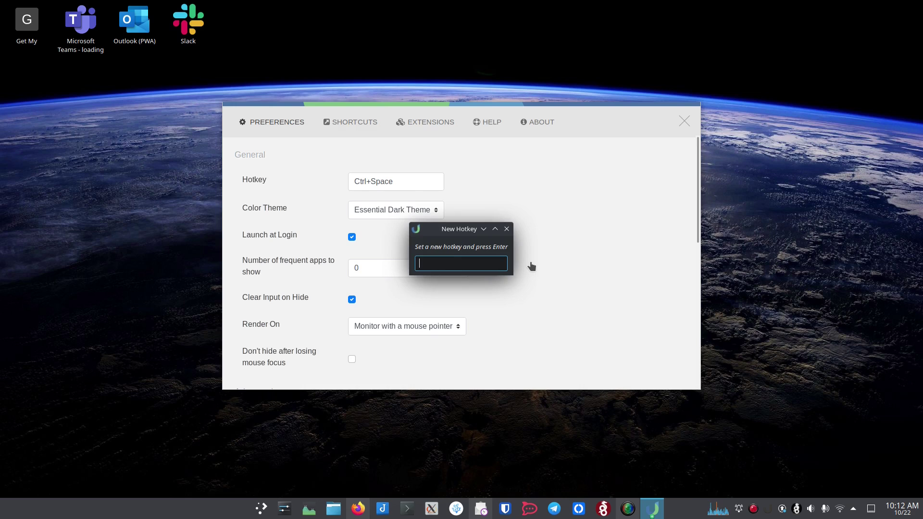
{"action": "key", "text": "alt+space"}
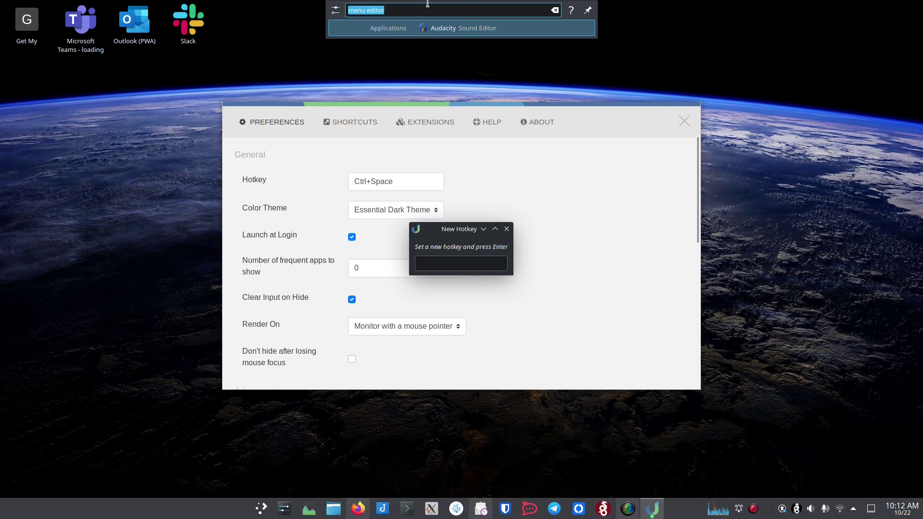
{"action": "key", "text": "Escape"}
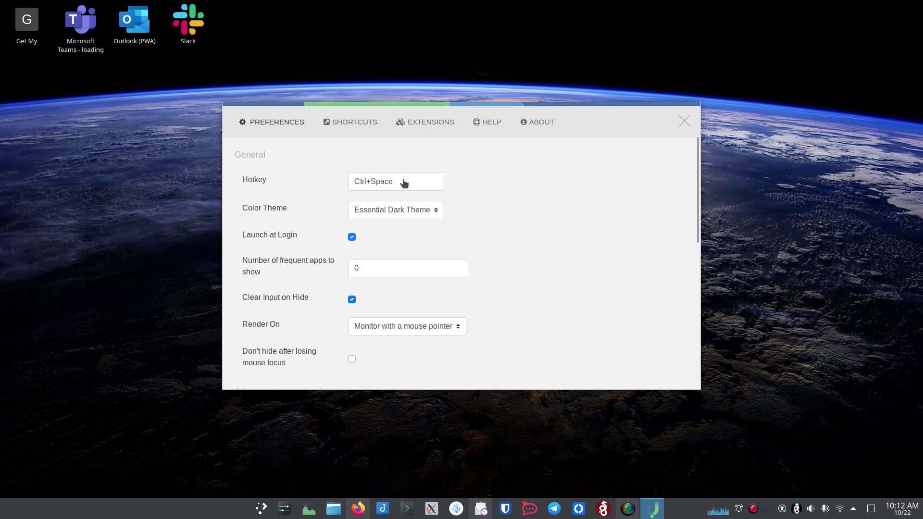
Step: Check the current launcher prompt, set the color theme to Elementary Light, and preview the prompt again
{"action": "key", "text": "ctrl+space"}
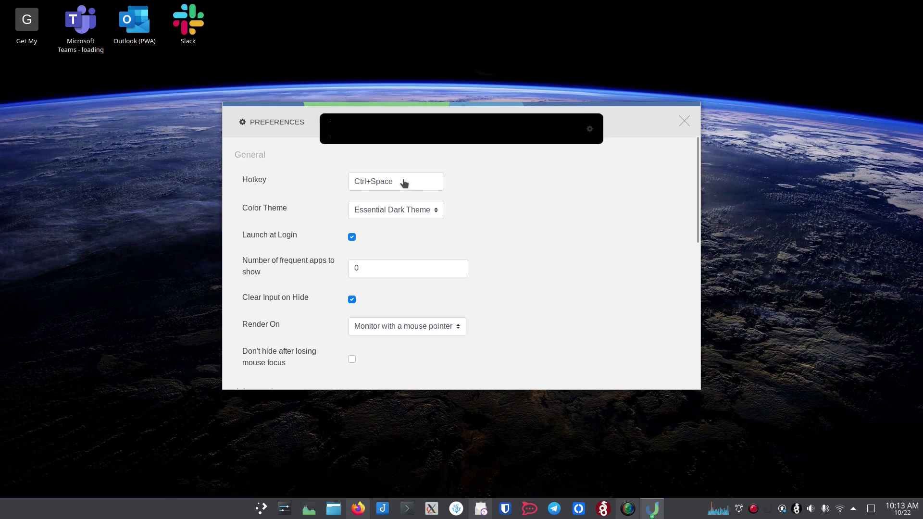
{"action": "left_click", "coordinate": [500, 205]}
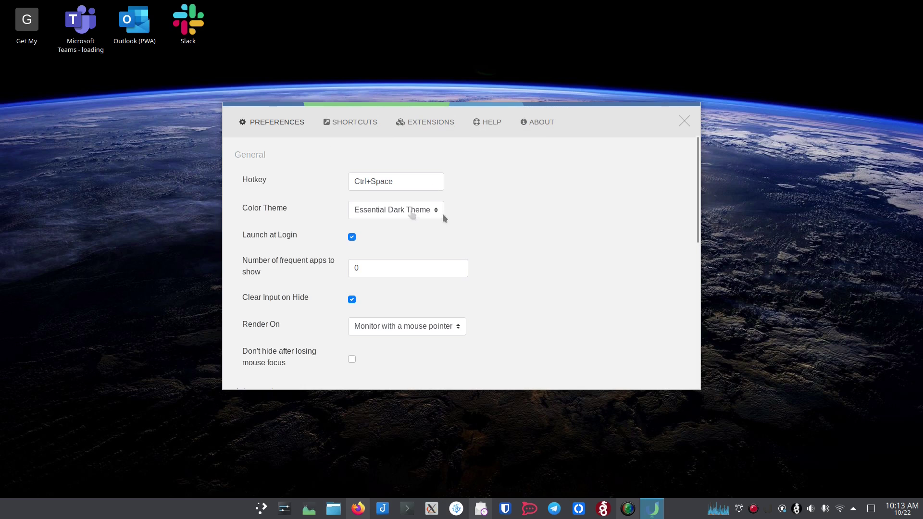
{"action": "left_click", "coordinate": [436, 210]}
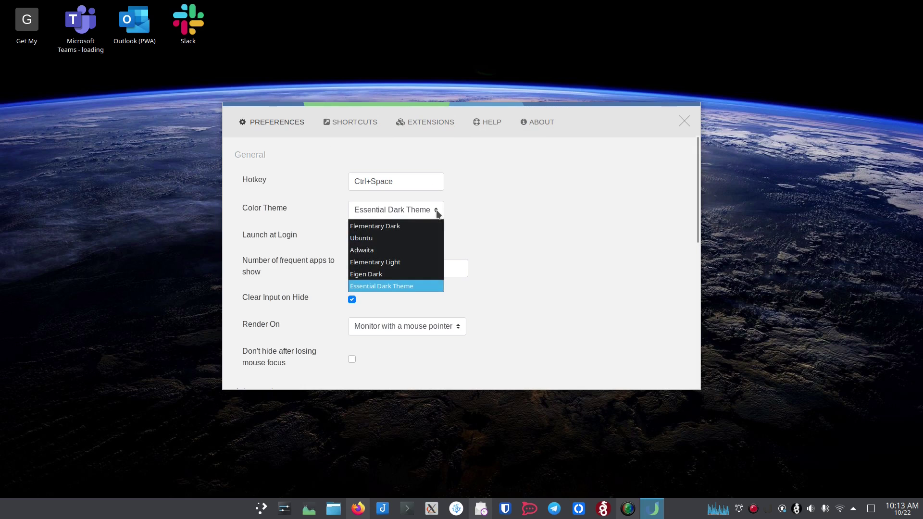
{"action": "left_click", "coordinate": [411, 260]}
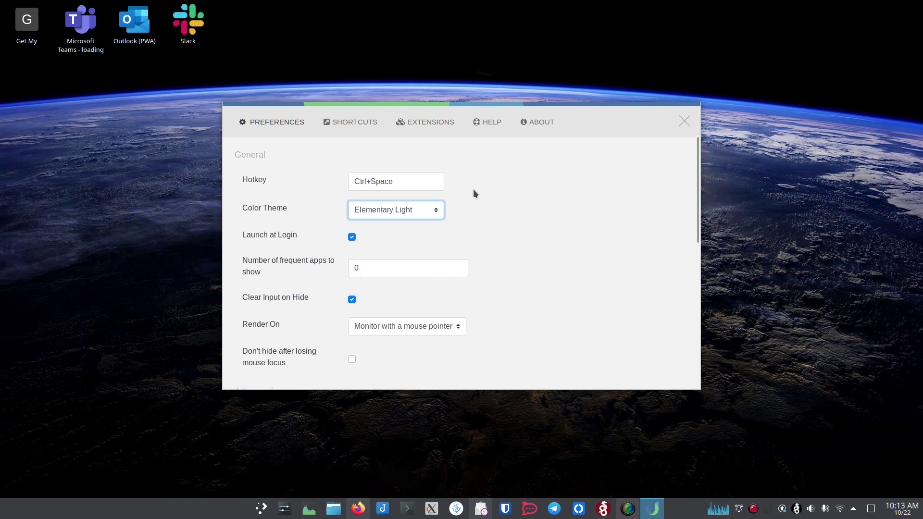
{"action": "key", "text": "ctrl+space"}
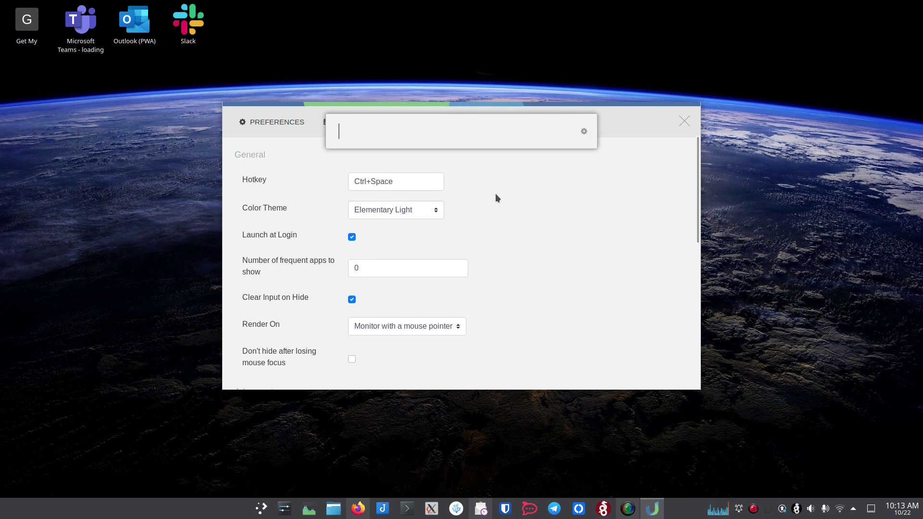
{"action": "left_click", "coordinate": [510, 201]}
Step: Set the color theme to Elementary Dark and preview the launcher prompt with it
{"action": "left_click", "coordinate": [437, 210]}
{"action": "left_click", "coordinate": [419, 231]}
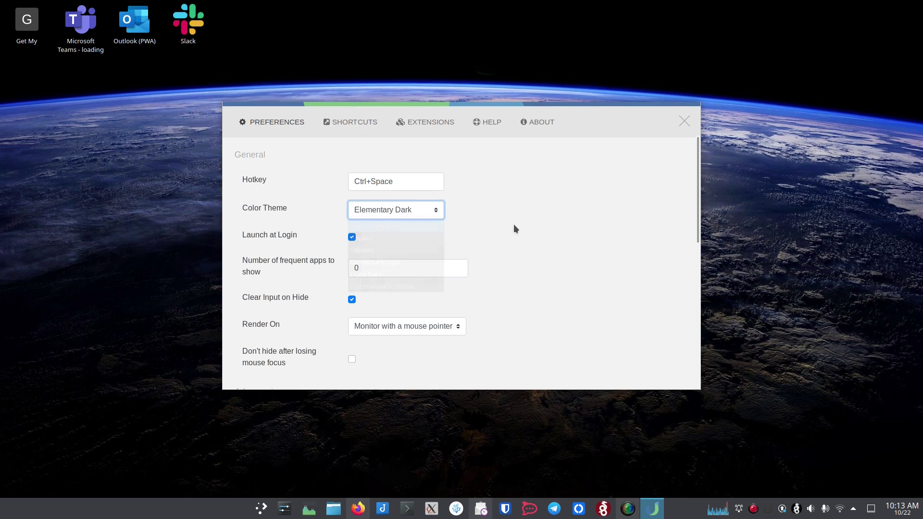
{"action": "key", "text": "ctrl+space"}
{"action": "type", "text": "ls"}
{"action": "key", "text": "BackSpace"}
{"action": "key", "text": "BackSpace"}
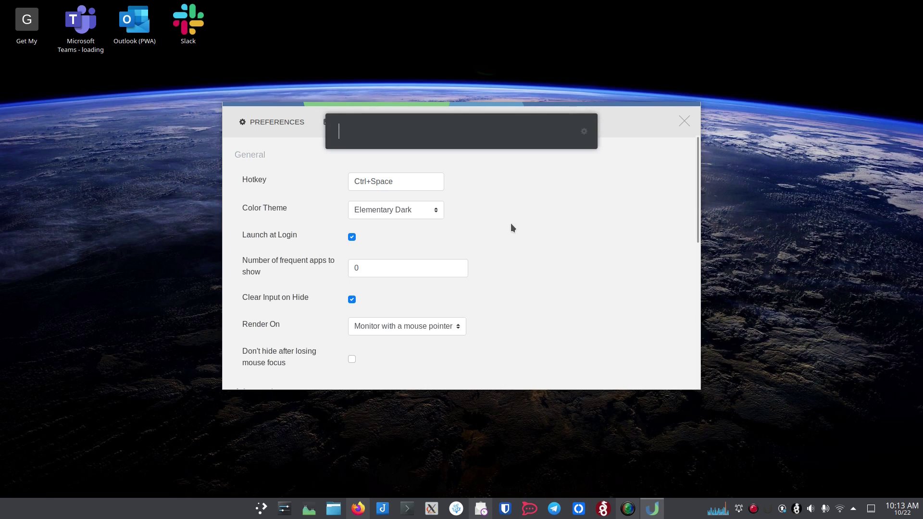
{"action": "key", "text": "Escape"}
Step: Set the color theme to Essential Dark Theme and check the launcher prompt
{"action": "left_click", "coordinate": [445, 214]}
{"action": "left_click", "coordinate": [428, 286]}
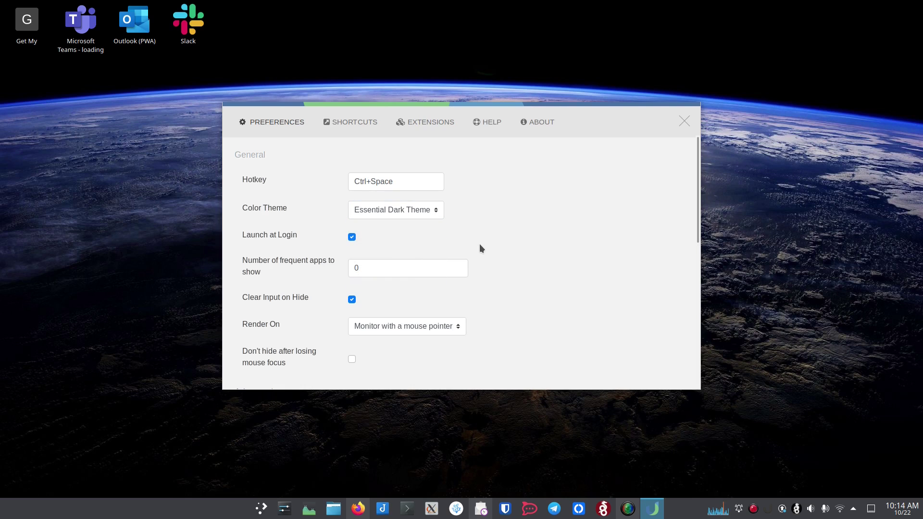
{"action": "key", "text": "ctrl+space"}
{"action": "key", "text": "Escape"}
Step: Switch to Firefox, view the Download section of the Ulauncher site, and return to its home view
{"action": "left_click", "coordinate": [358, 509]}
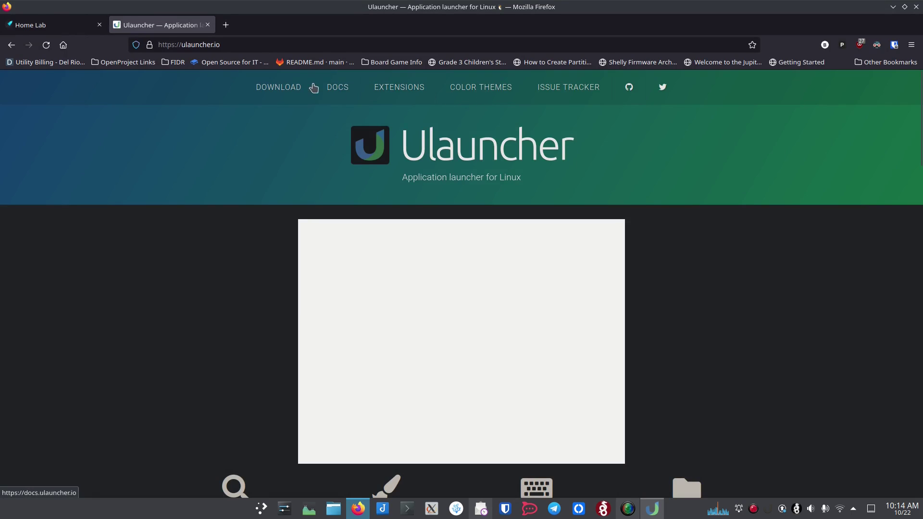
{"action": "left_click", "coordinate": [291, 92]}
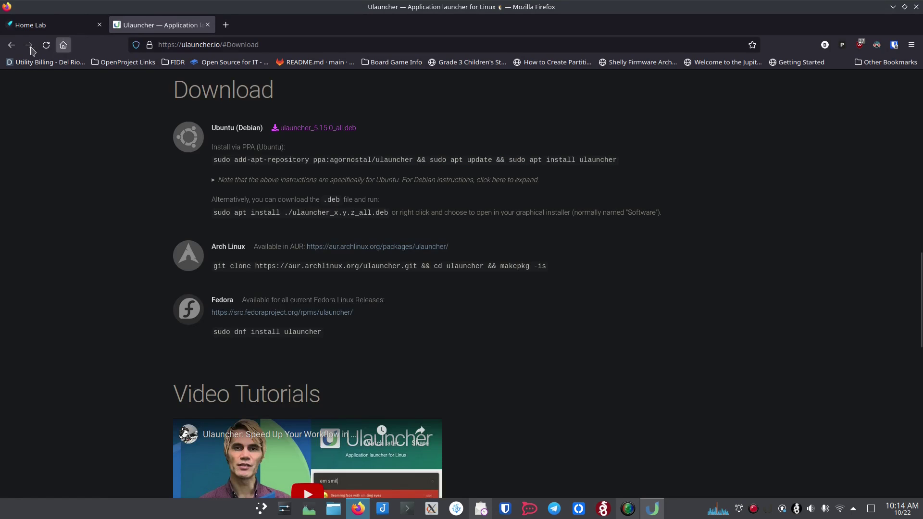
{"action": "key", "text": "alt+Left"}
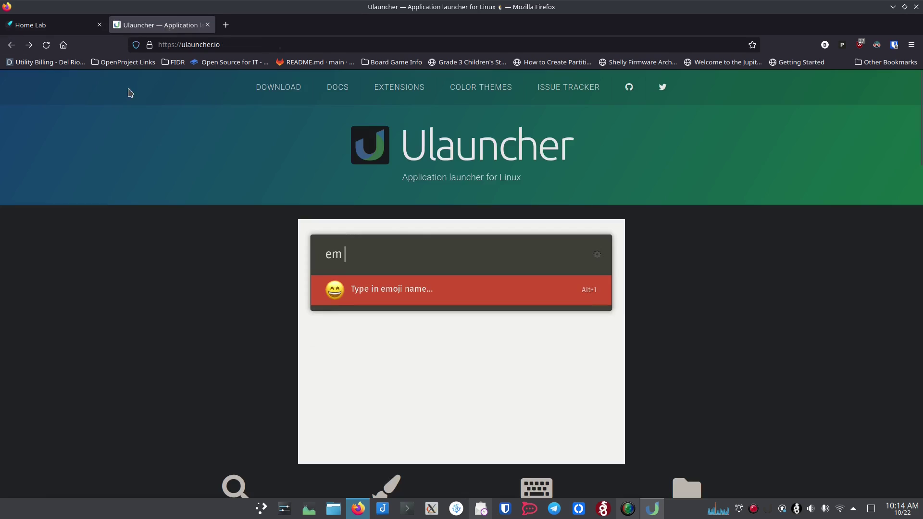
Step: Open the community Color Themes page of the Ulauncher site and examine the shared themes and their preview images
{"action": "left_click", "coordinate": [316, 144]}
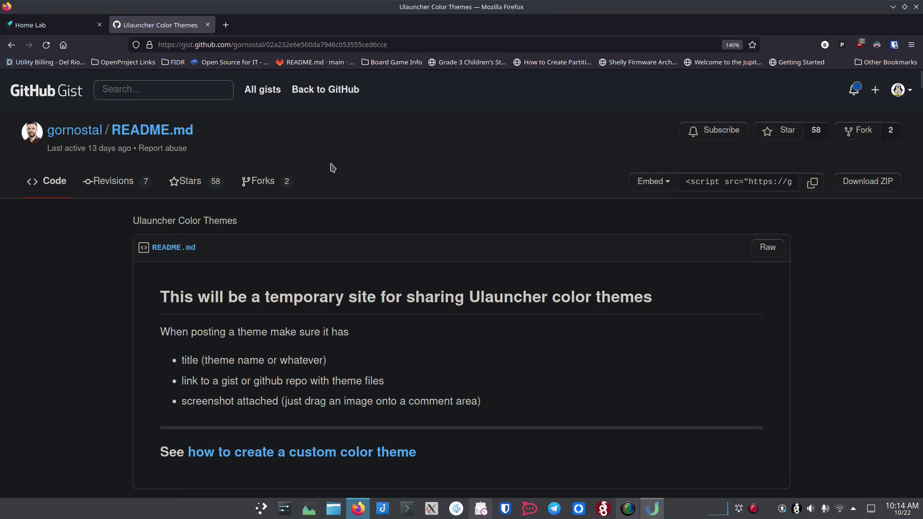
{"action": "scroll", "coordinate": [124, 277], "scroll_direction": "down", "scroll_amount": 3}
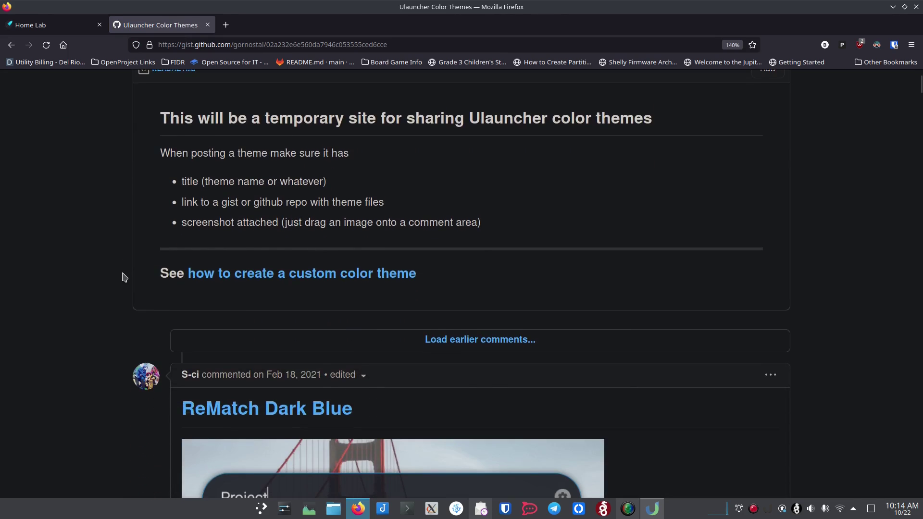
{"action": "scroll", "coordinate": [126, 275], "scroll_direction": "down", "scroll_amount": 5}
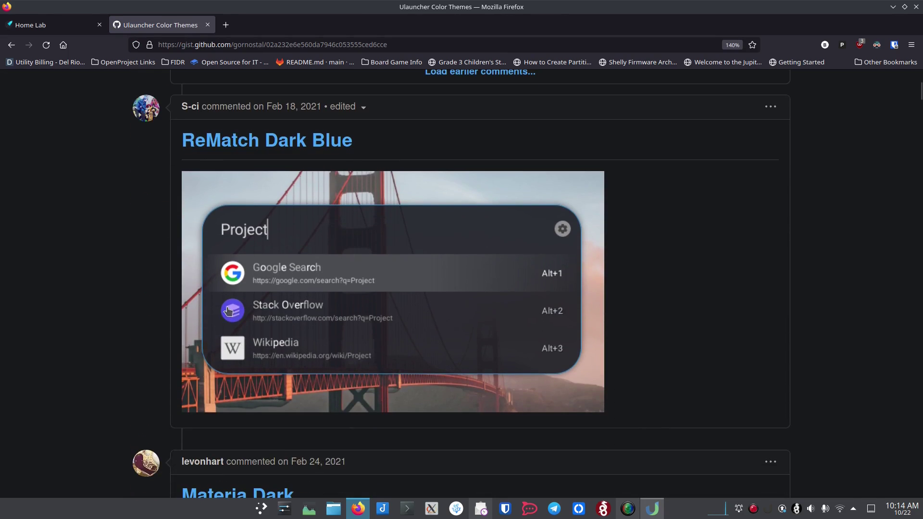
{"action": "scroll", "coordinate": [124, 257], "scroll_direction": "down", "scroll_amount": 6}
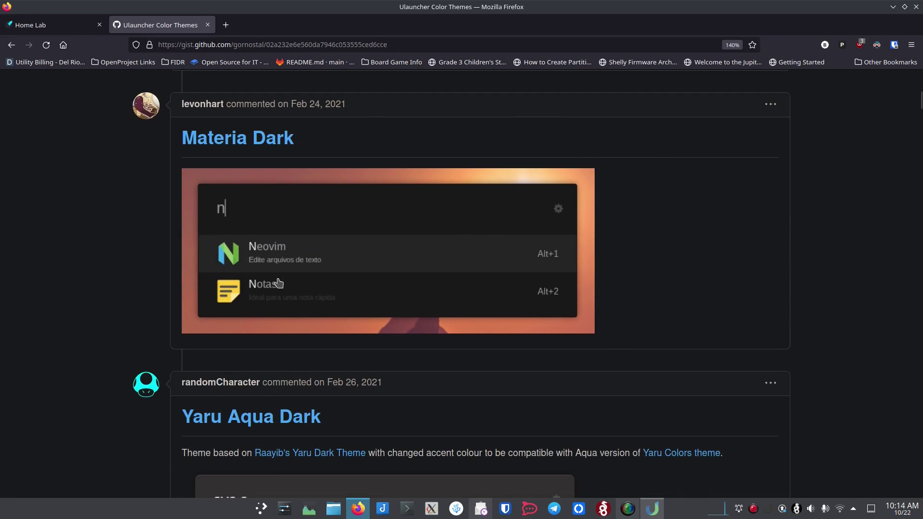
{"action": "scroll", "coordinate": [158, 262], "scroll_direction": "down", "scroll_amount": 6}
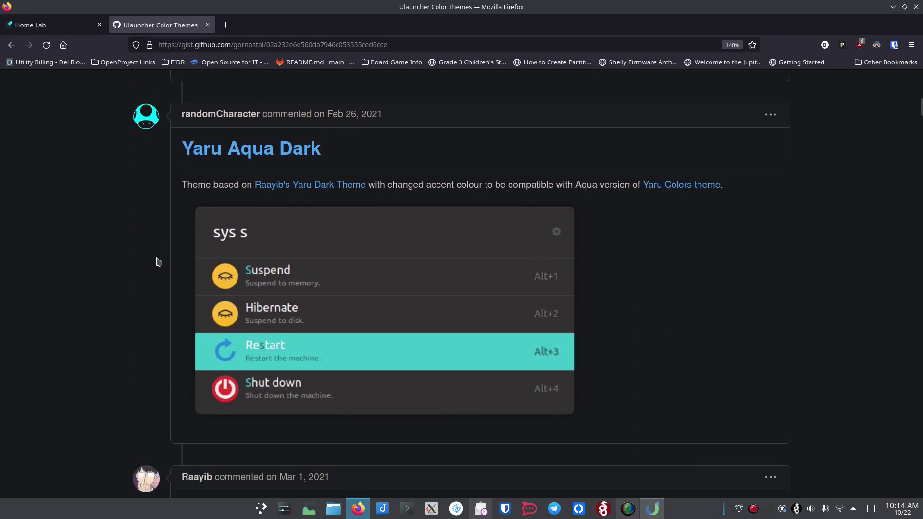
{"action": "scroll", "coordinate": [156, 262], "scroll_direction": "down", "scroll_amount": 15}
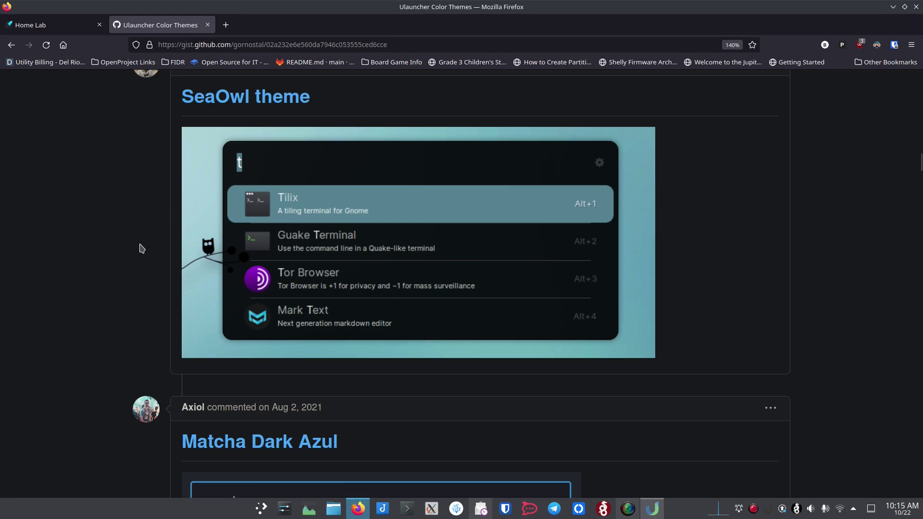
{"action": "scroll", "coordinate": [143, 249], "scroll_direction": "down", "scroll_amount": 6}
{"action": "scroll", "coordinate": [143, 247], "scroll_direction": "down", "scroll_amount": 15}
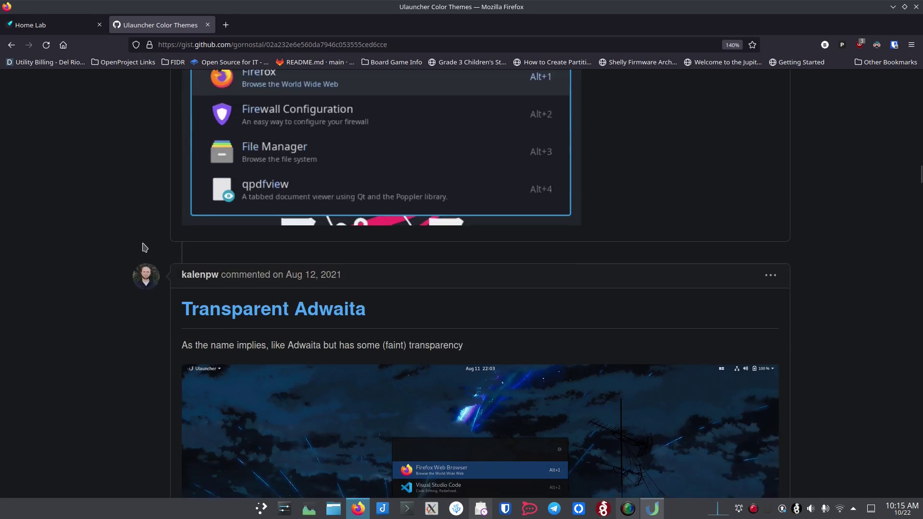
{"action": "scroll", "coordinate": [143, 245], "scroll_direction": "down", "scroll_amount": 15}
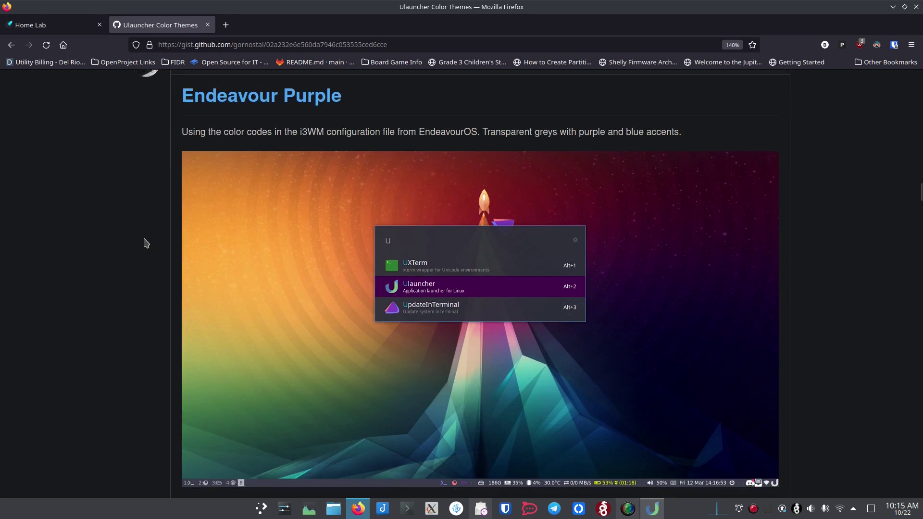
{"action": "scroll", "coordinate": [146, 244], "scroll_direction": "down", "scroll_amount": 15}
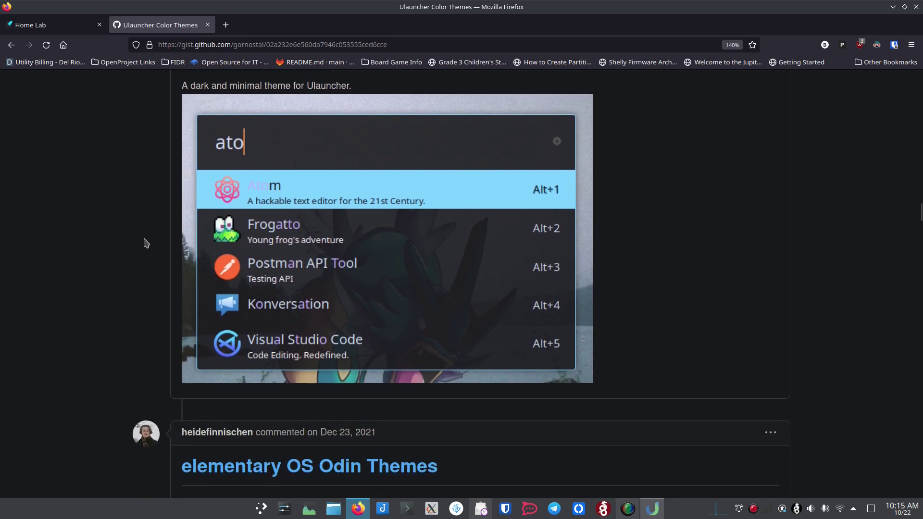
{"action": "scroll", "coordinate": [146, 244], "scroll_direction": "down", "scroll_amount": 15}
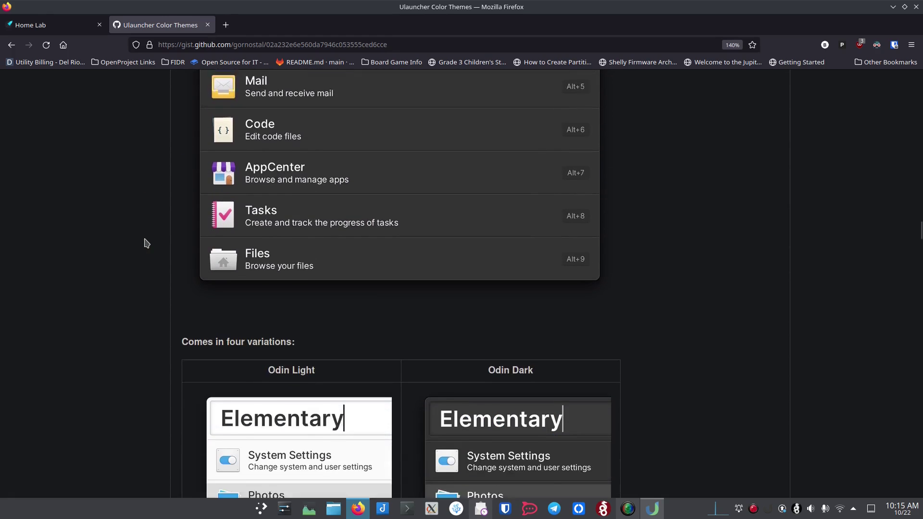
{"action": "scroll", "coordinate": [146, 243], "scroll_direction": "down", "scroll_amount": 10}
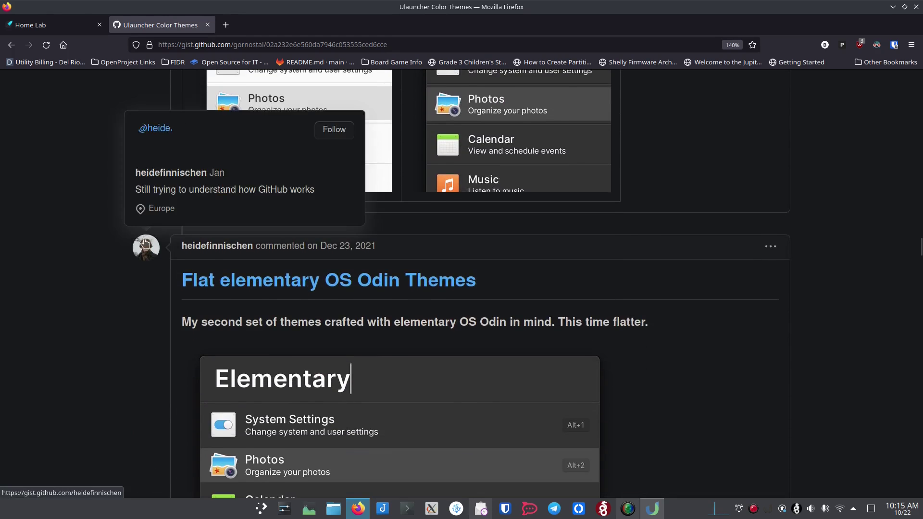
{"action": "scroll", "coordinate": [139, 248], "scroll_direction": "down", "scroll_amount": 10}
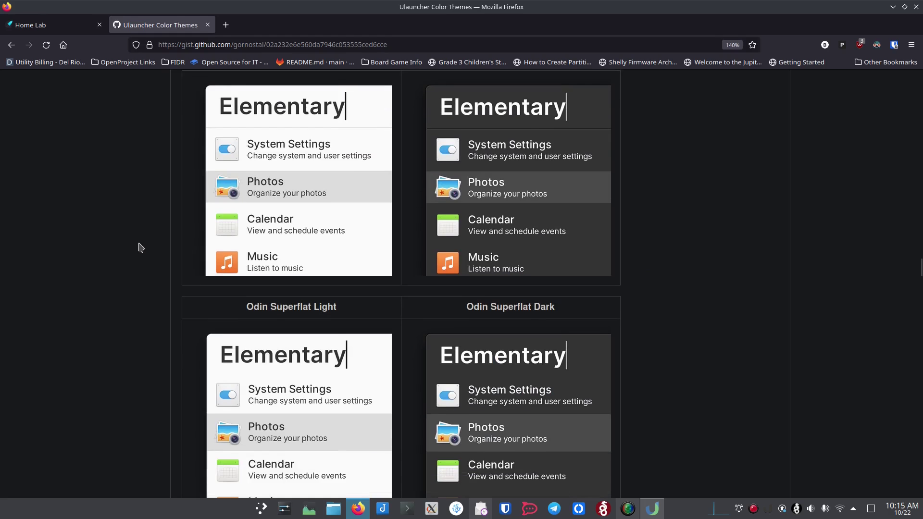
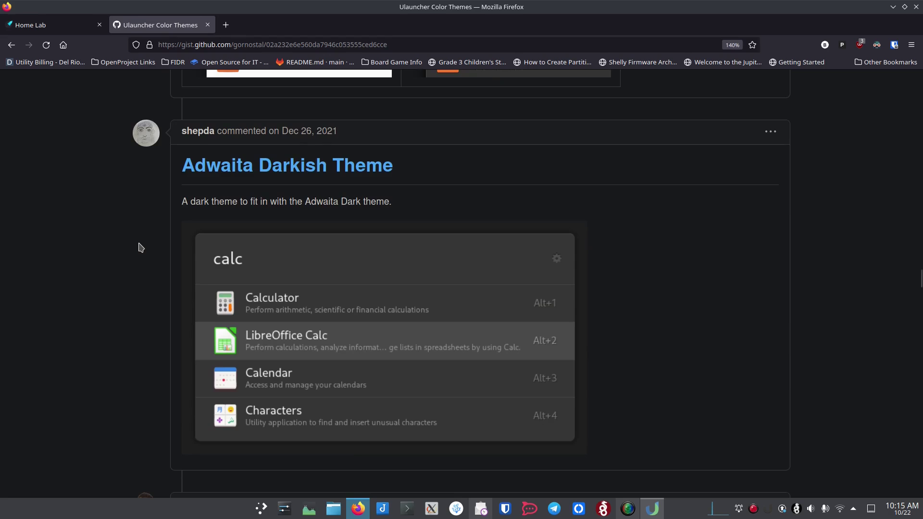
{"action": "scroll", "coordinate": [143, 250], "scroll_direction": "down", "scroll_amount": 15}
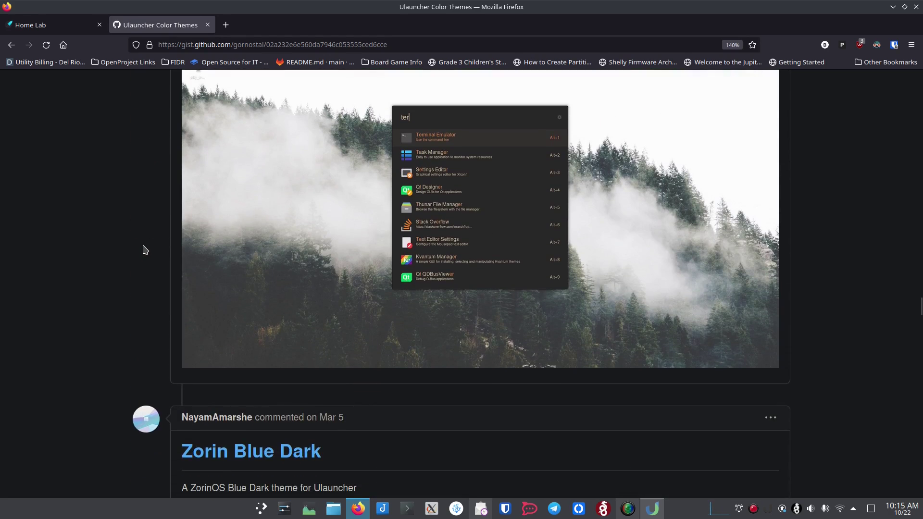
{"action": "scroll", "coordinate": [142, 249], "scroll_direction": "down", "scroll_amount": 10}
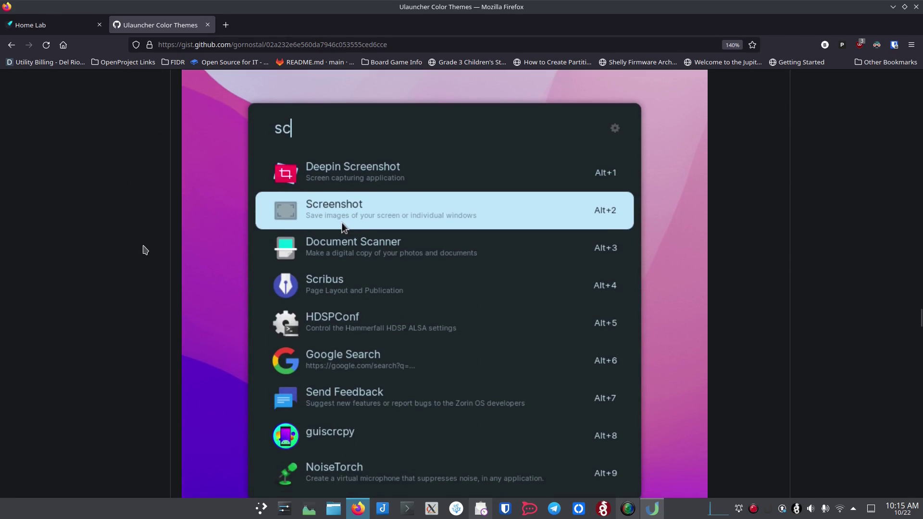
Step: Review the Zorin Blue Dark theme's preview, open its GitHub repository in a new tab, and switch to that tab
{"action": "scroll", "coordinate": [145, 250], "scroll_direction": "down", "scroll_amount": 2}
{"action": "scroll", "coordinate": [145, 249], "scroll_direction": "up", "scroll_amount": 4}
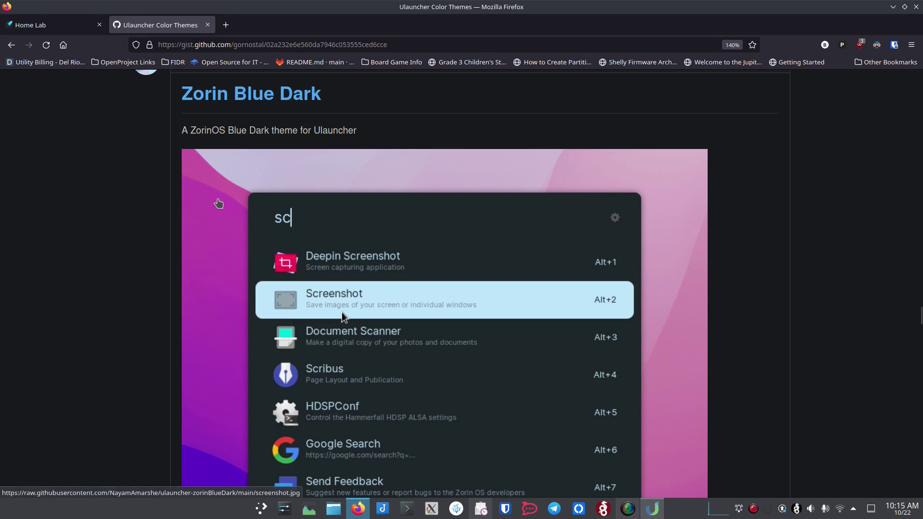
{"action": "scroll", "coordinate": [218, 202], "scroll_direction": "down", "scroll_amount": 4}
{"action": "scroll", "coordinate": [218, 205], "scroll_direction": "up", "scroll_amount": 4}
{"action": "scroll", "coordinate": [218, 206], "scroll_direction": "up", "scroll_amount": 2}
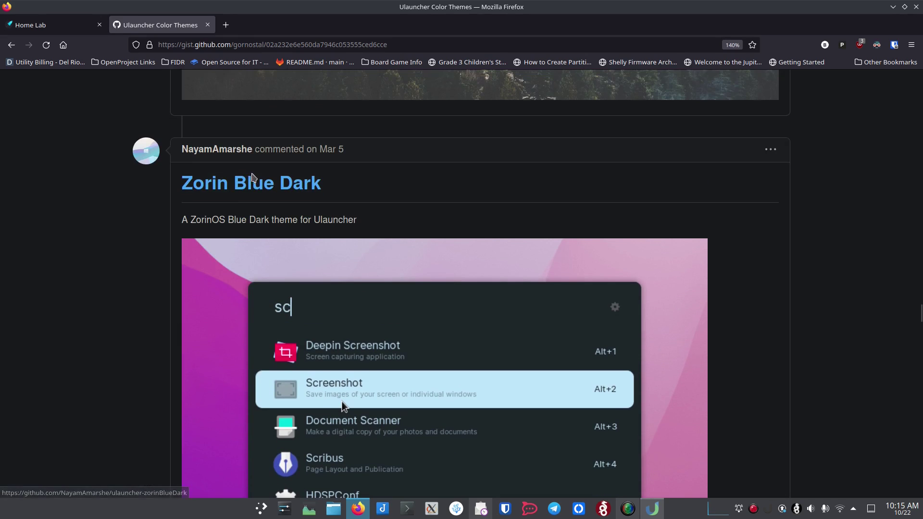
{"action": "right_click", "coordinate": [280, 188]}
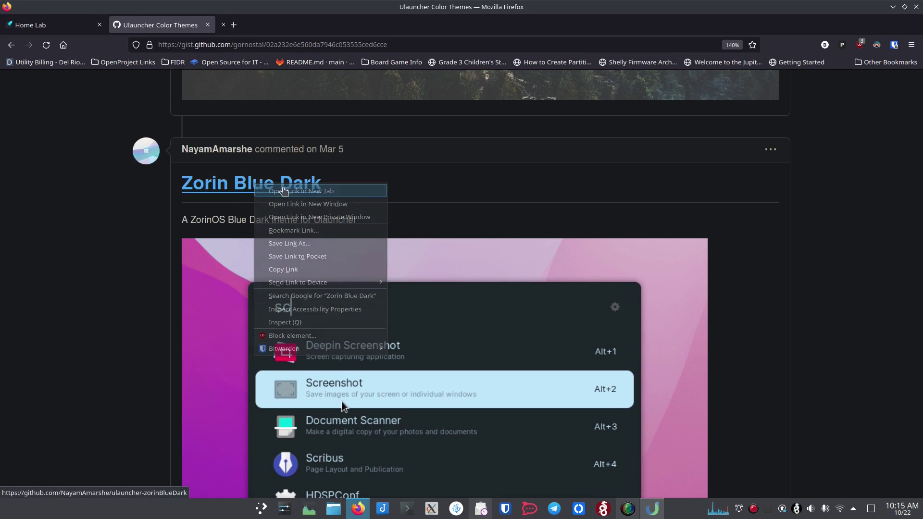
{"action": "left_click", "coordinate": [284, 191]}
{"action": "left_click", "coordinate": [282, 25]}
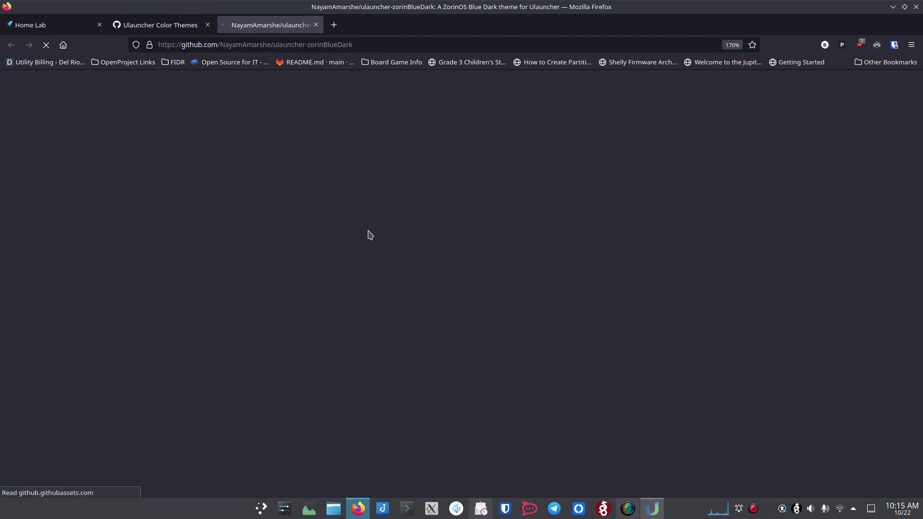
Step: Copy the git clone install command from the Installing section of the ulauncher-zorinBlueDark README
{"action": "scroll", "coordinate": [274, 313], "scroll_direction": "down", "scroll_amount": 5}
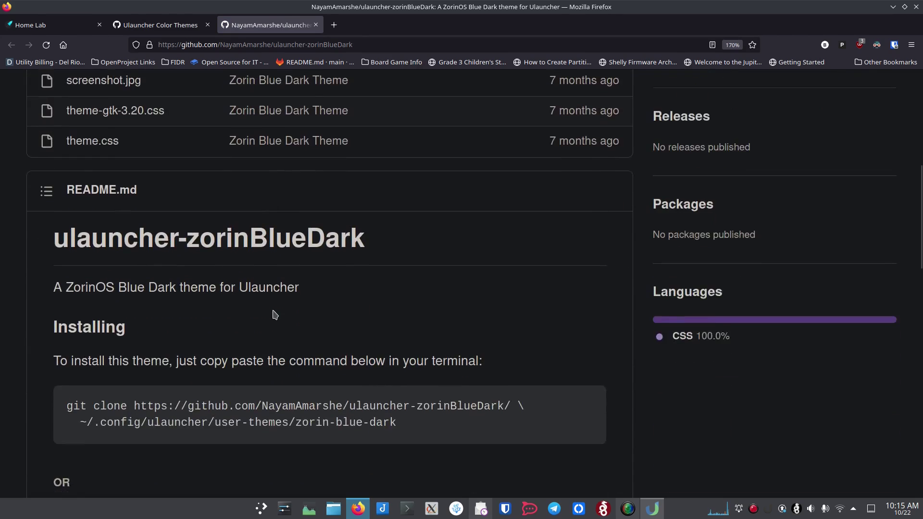
{"action": "scroll", "coordinate": [274, 314], "scroll_direction": "down", "scroll_amount": 2}
{"action": "left_click_drag", "start_coordinate": [67, 294], "coordinate": [404, 318]}
{"action": "key", "text": "ctrl+c"}
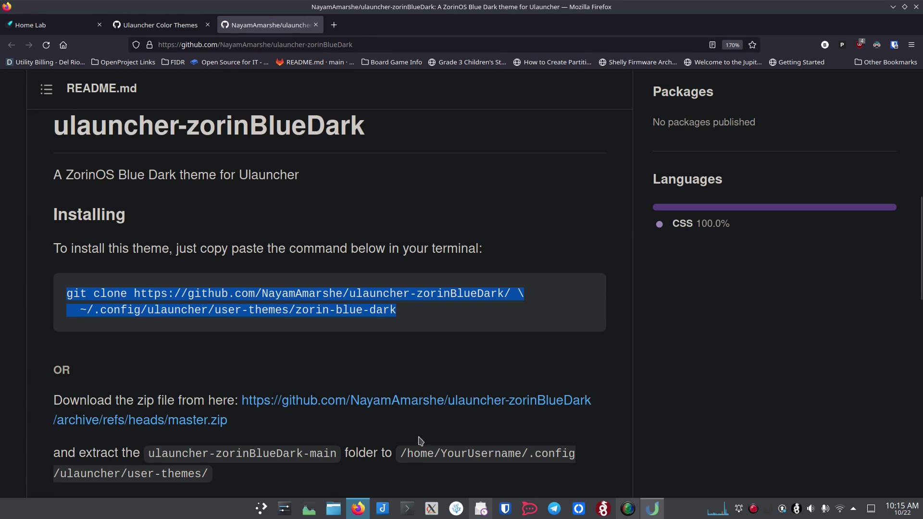
Step: Switch to Konsole and run the copied git clone command, with ~/.config/ulauncher/user-themes/zorin-blue-dark as the destination
{"action": "left_click", "coordinate": [407, 508]}
{"action": "key", "text": "ctrl+shift+v"}
{"action": "key", "text": "End"}
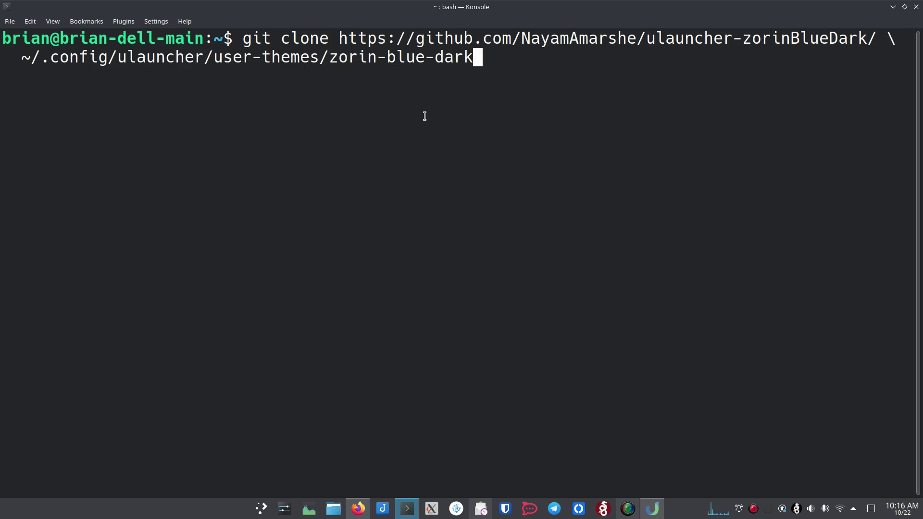
{"action": "key", "text": "Return"}
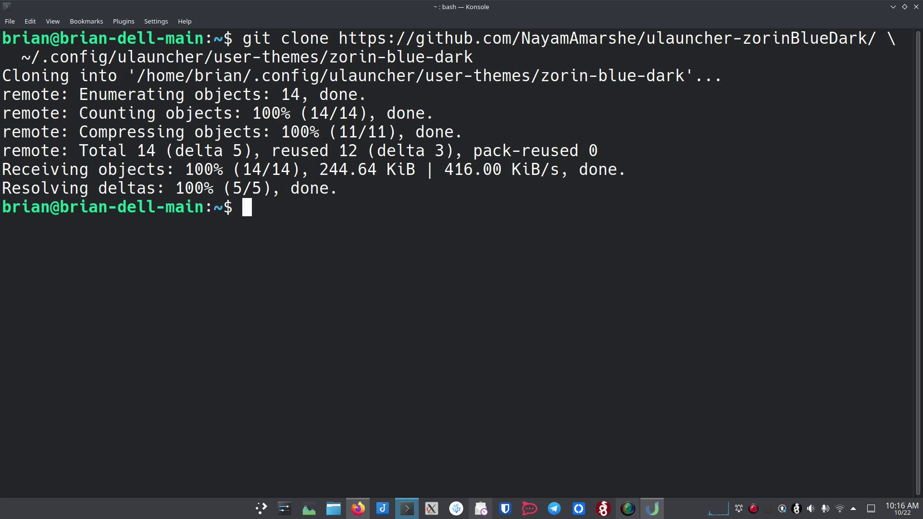
Step: Clear the terminal output and end the shell session with exit
{"action": "type", "text": "cleara"}
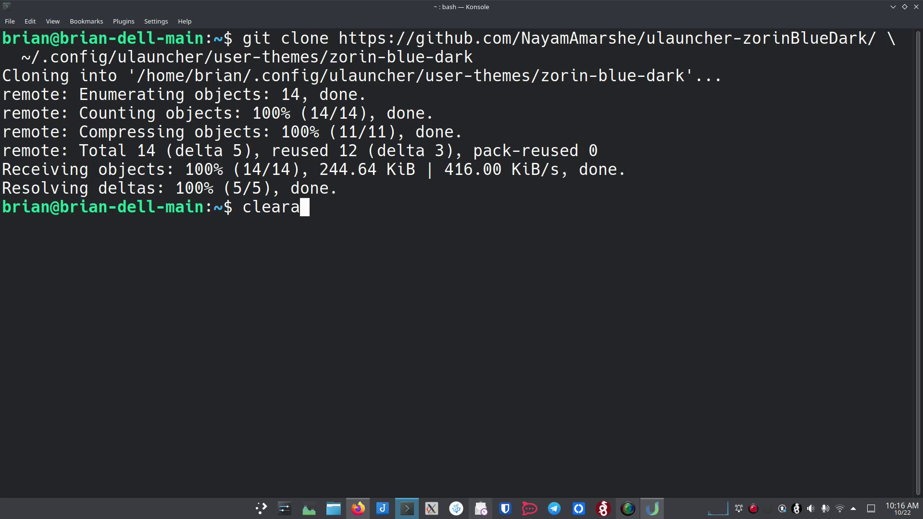
{"action": "key", "text": "BackSpace"}
{"action": "key", "text": "Return"}
{"action": "type", "text": "exit"}
{"action": "key", "text": "Return"}
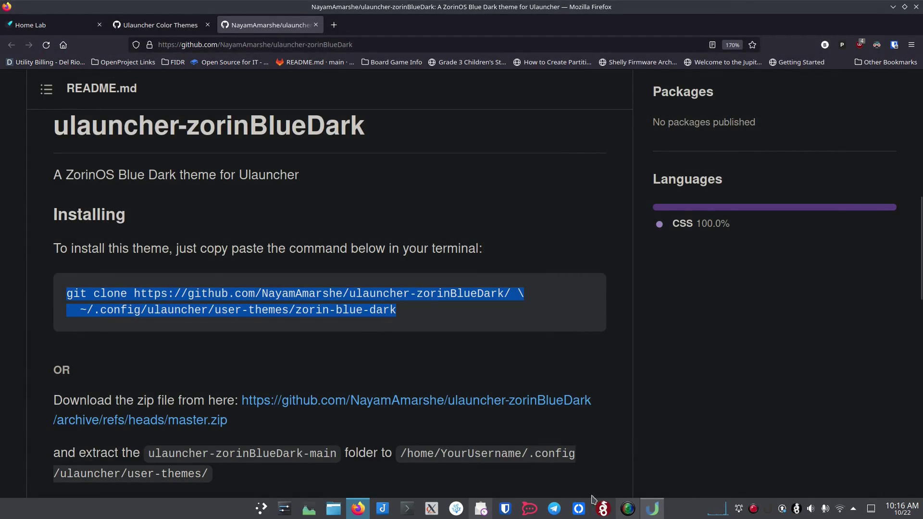
Step: Close and reopen the Ulauncher preferences, and set the color theme to Zorin Blue Dark
{"action": "left_click", "coordinate": [652, 509]}
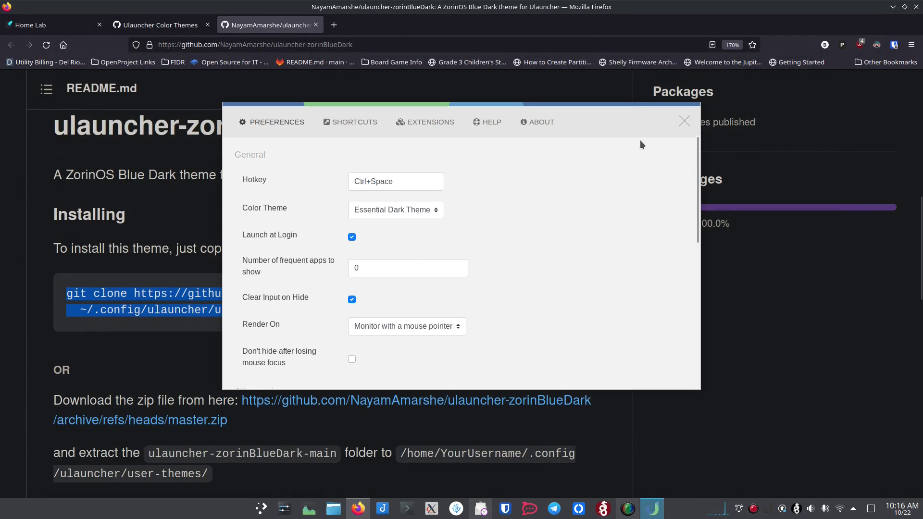
{"action": "left_click", "coordinate": [683, 121]}
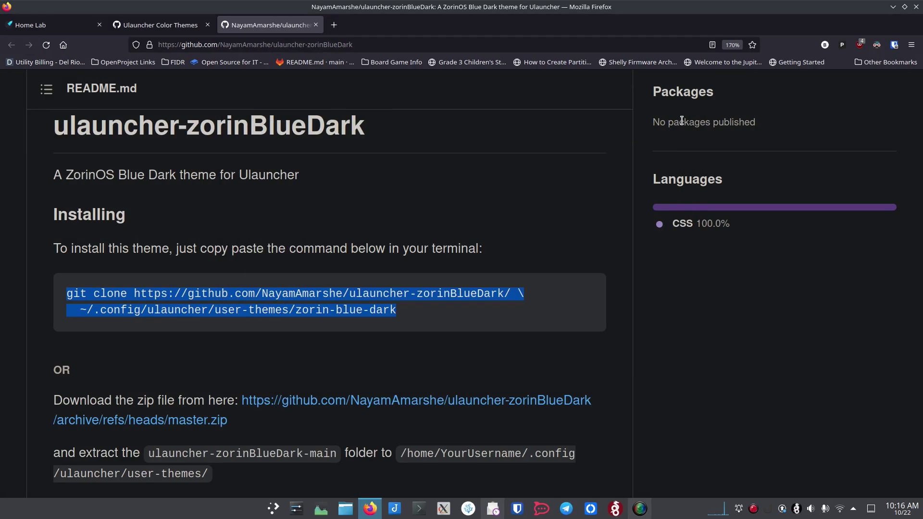
{"action": "key", "text": "ctrl+space"}
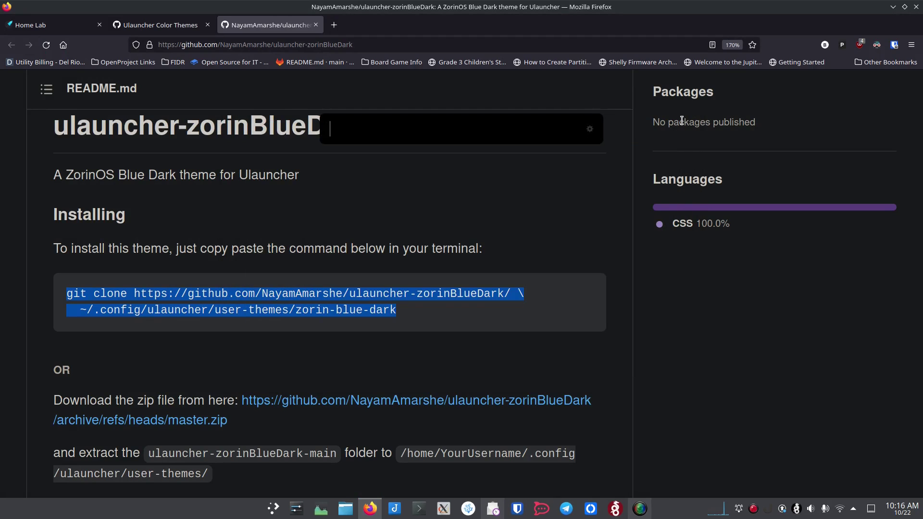
{"action": "left_click", "coordinate": [590, 131]}
{"action": "left_click", "coordinate": [435, 211]}
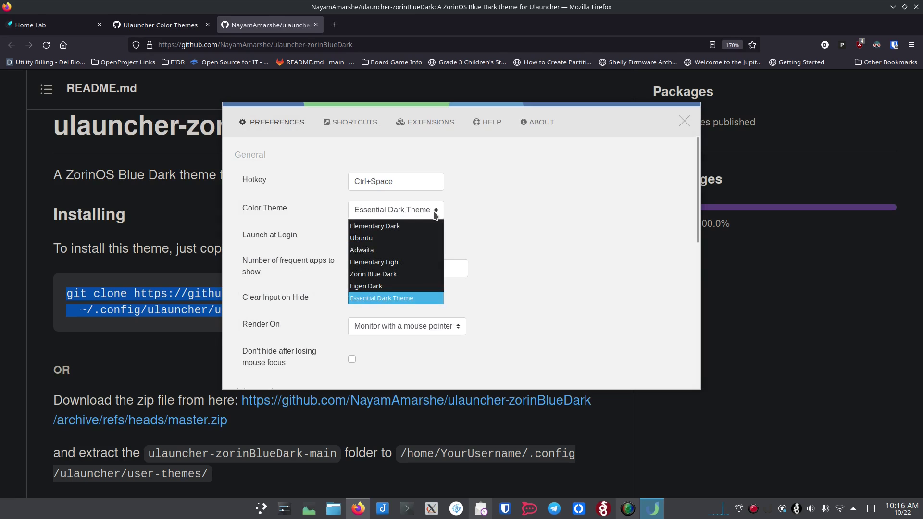
{"action": "left_click", "coordinate": [407, 274]}
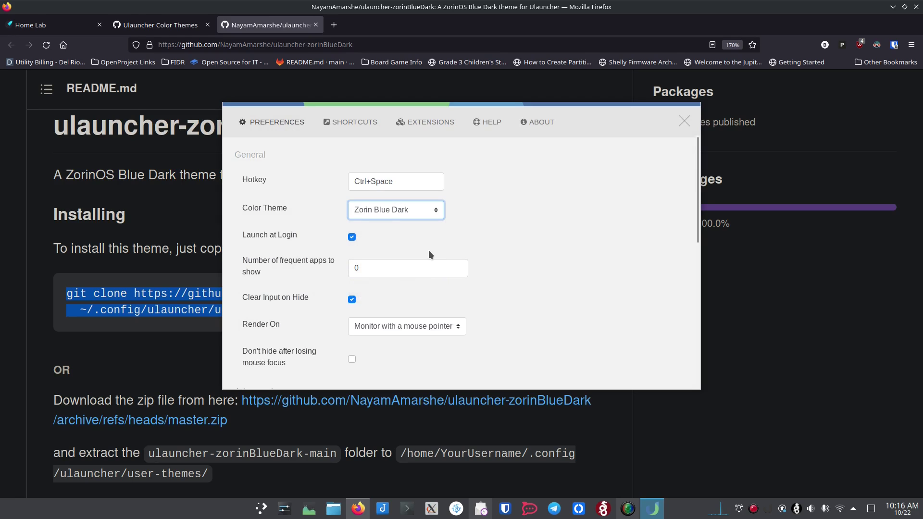
Step: Preview the launcher prompt with the test query "sldf", clear the query, and dismiss the prompt
{"action": "key", "text": "ctrl+space"}
{"action": "type", "text": "sldf"}
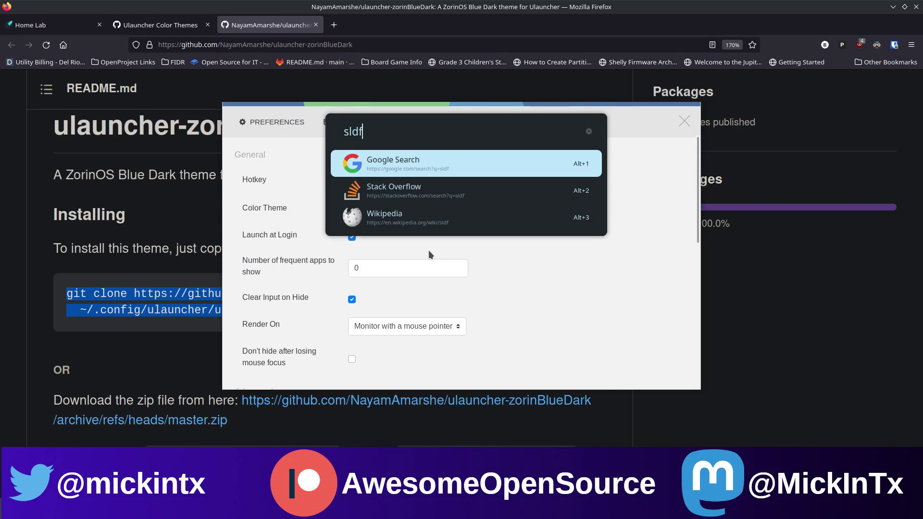
{"action": "key", "text": "BackSpace"}
{"action": "key", "text": "BackSpace"}
{"action": "key", "text": "BackSpace"}
{"action": "key", "text": "BackSpace"}
{"action": "key", "text": "Escape"}
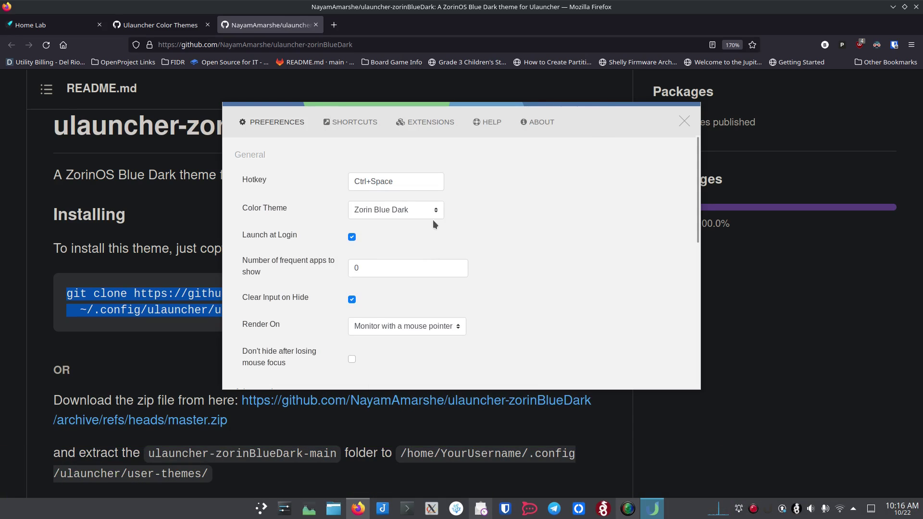
Step: Set the launcher's color theme back to Essential Dark Theme
{"action": "left_click", "coordinate": [434, 214]}
{"action": "left_click", "coordinate": [423, 295]}
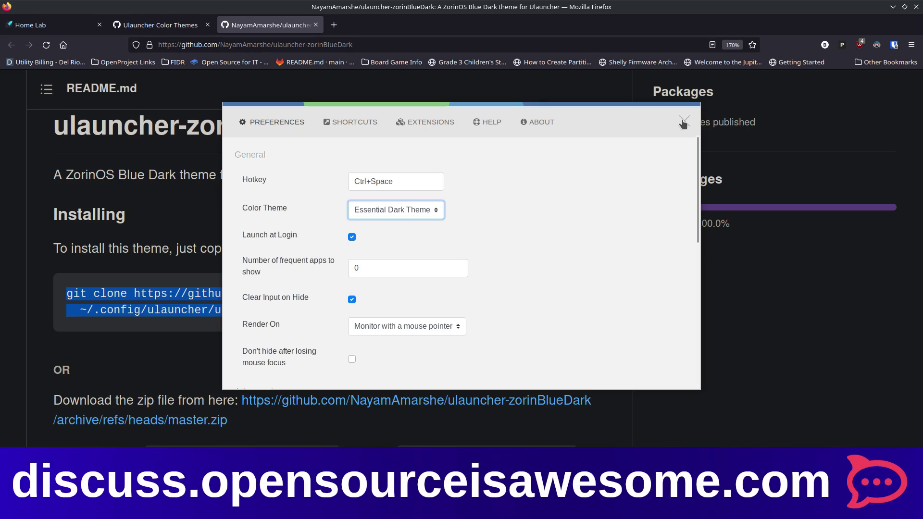
Step: Return to the Ulauncher Color Themes tab in Firefox, close the theme repository tab, and go back to the Ulauncher home page
{"action": "left_click", "coordinate": [145, 25]}
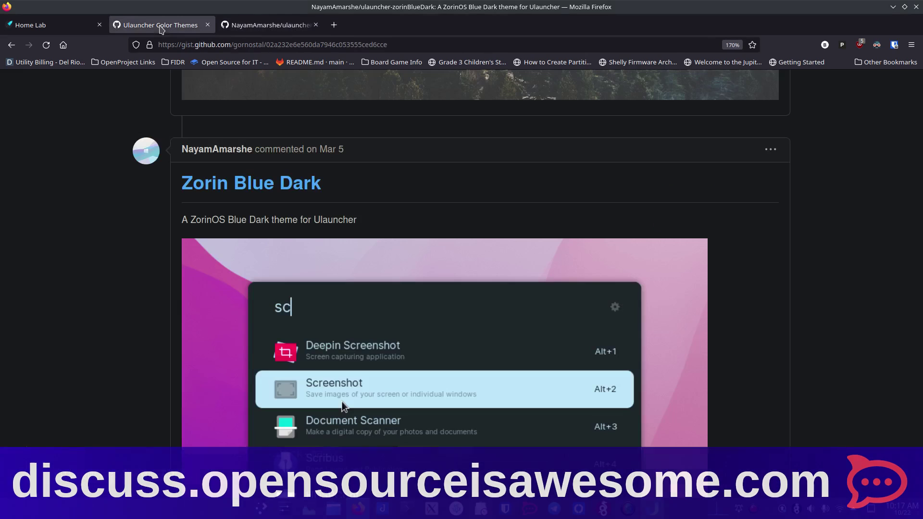
{"action": "left_click", "coordinate": [316, 26]}
{"action": "left_click", "coordinate": [17, 49]}
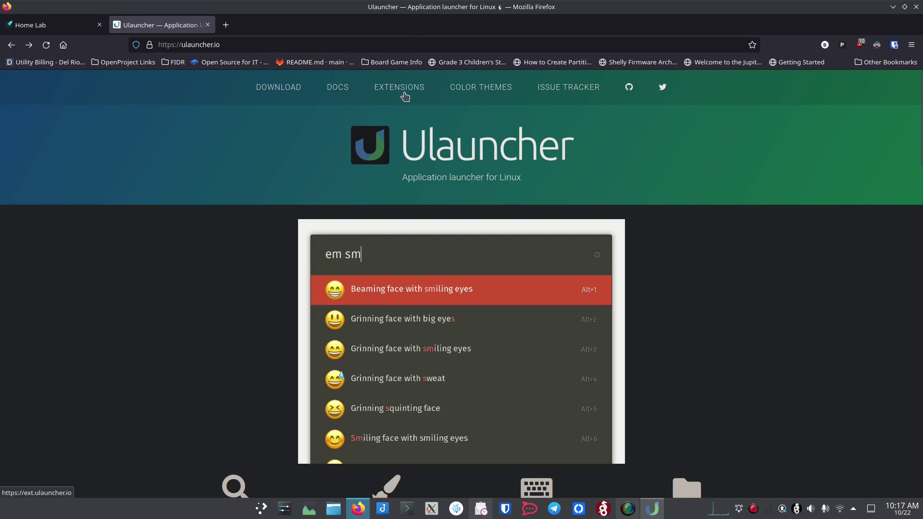
Step: Open the Ulauncher extensions catalogue from the home page and skim the newest extensions
{"action": "left_click", "coordinate": [405, 91]}
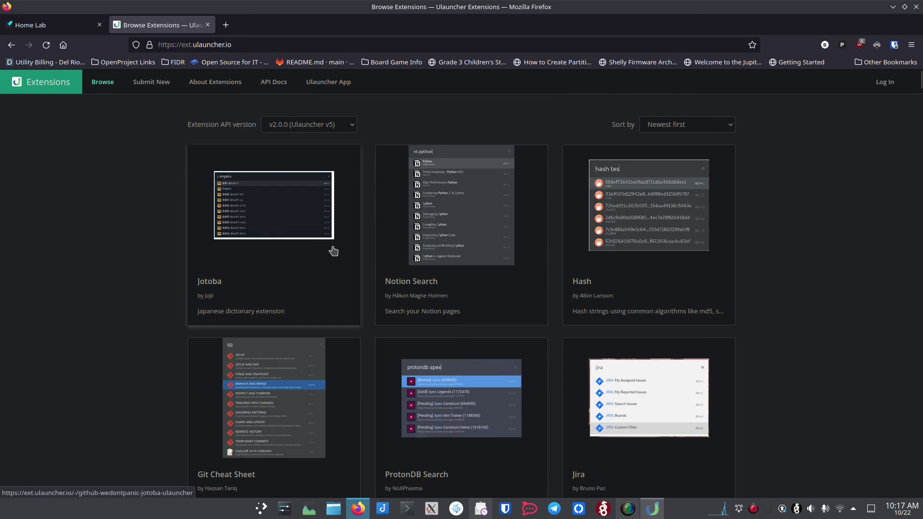
{"action": "scroll", "coordinate": [369, 274], "scroll_direction": "down", "scroll_amount": 2}
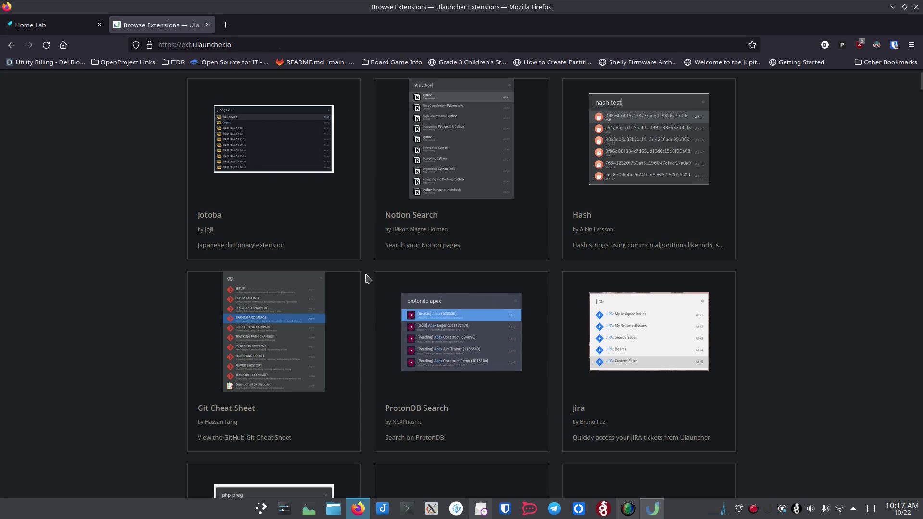
{"action": "scroll", "coordinate": [368, 279], "scroll_direction": "down", "scroll_amount": 5}
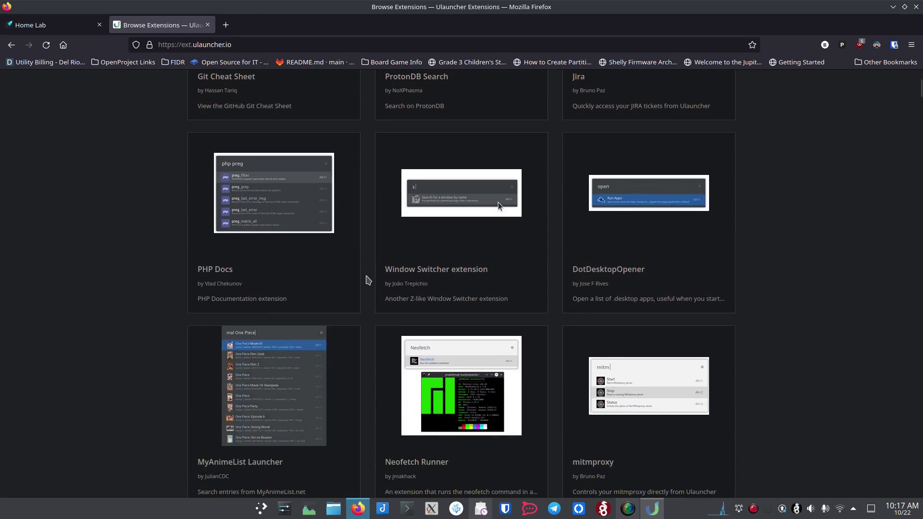
{"action": "scroll", "coordinate": [367, 281], "scroll_direction": "up", "scroll_amount": 6}
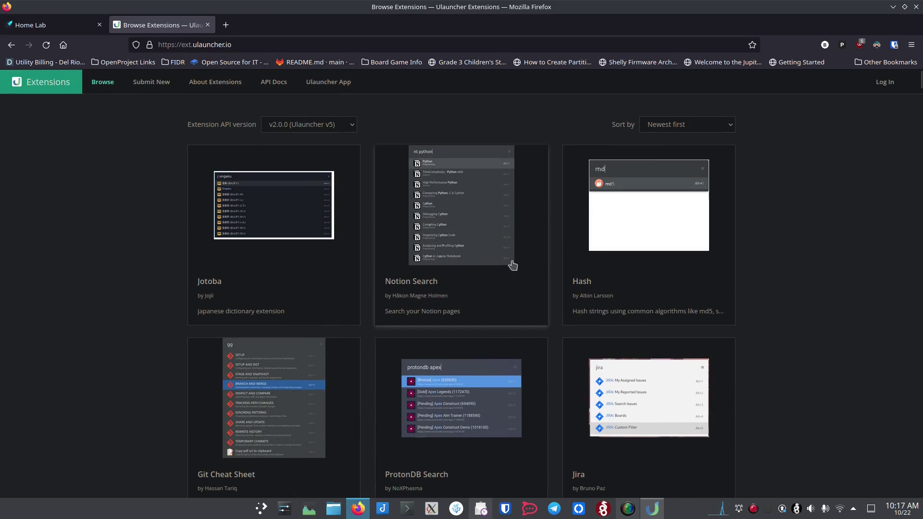
Step: Enlarge the extensions page to 200% and look through the newest entries, from Jotoba to Git Cheat Sheet
{"action": "scroll", "coordinate": [399, 261], "scroll_direction": "up", "scroll_amount": 3, "text": "ctrl"}
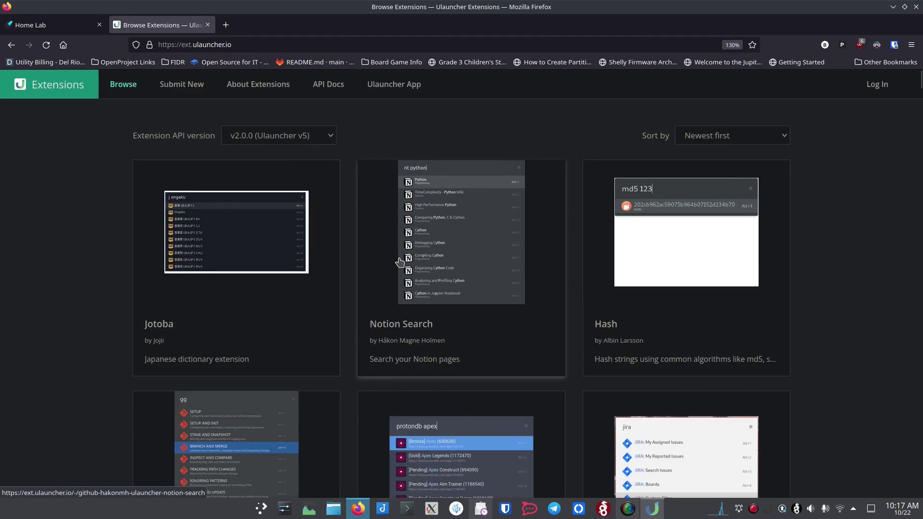
{"action": "scroll", "coordinate": [399, 261], "scroll_direction": "up", "scroll_amount": 1, "text": "ctrl"}
{"action": "scroll", "coordinate": [399, 261], "scroll_direction": "up", "scroll_amount": 8, "text": "ctrl"}
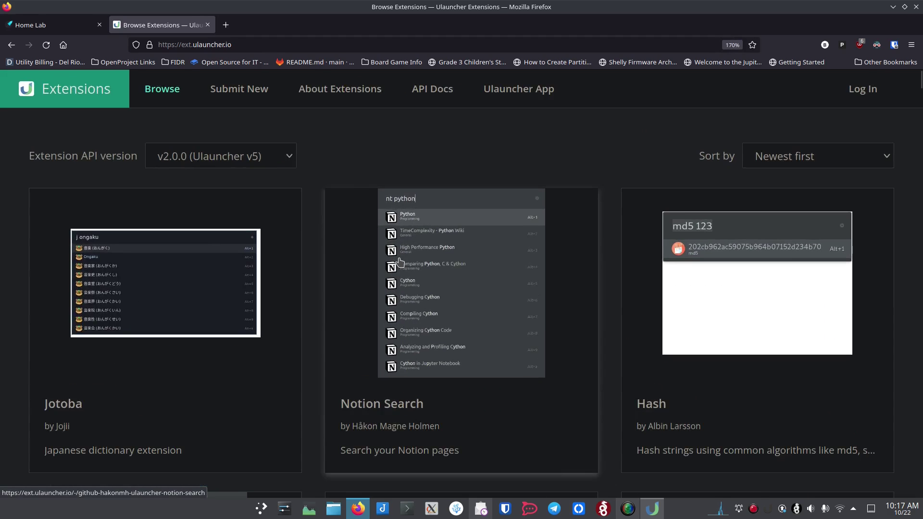
{"action": "scroll", "coordinate": [403, 262], "scroll_direction": "down", "scroll_amount": 3, "text": "ctrl"}
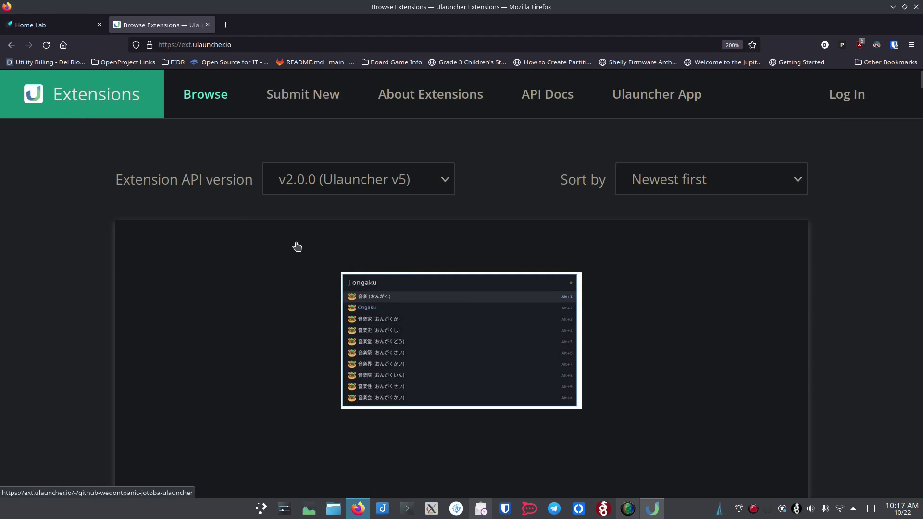
{"action": "scroll", "coordinate": [298, 248], "scroll_direction": "down", "scroll_amount": 5}
{"action": "scroll", "coordinate": [298, 248], "scroll_direction": "down", "scroll_amount": 3}
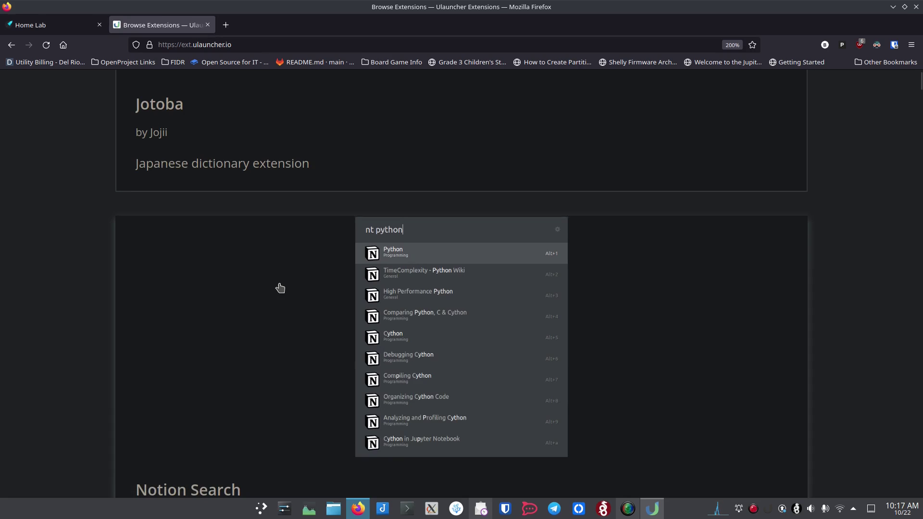
{"action": "scroll", "coordinate": [279, 287], "scroll_direction": "down", "scroll_amount": 10}
{"action": "scroll", "coordinate": [280, 289], "scroll_direction": "down", "scroll_amount": 10}
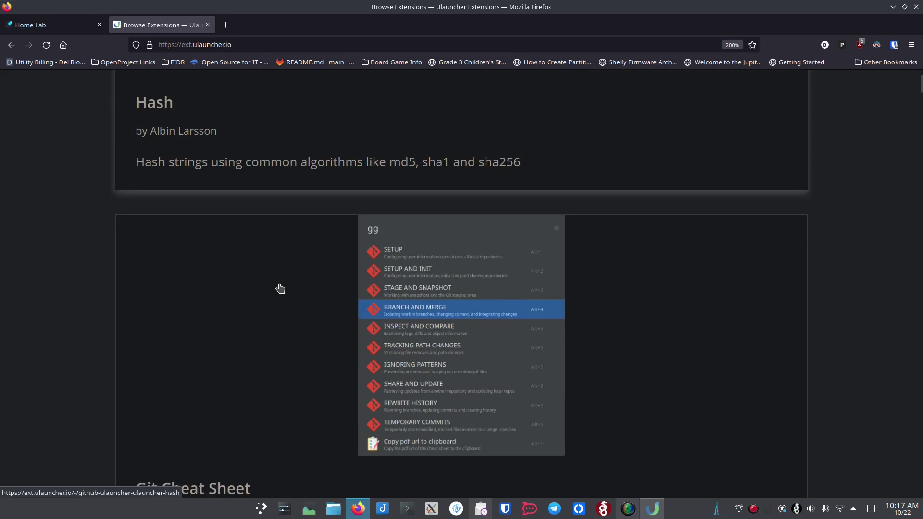
{"action": "scroll", "coordinate": [295, 283], "scroll_direction": "up", "scroll_amount": 5}
{"action": "key", "text": "Home"}
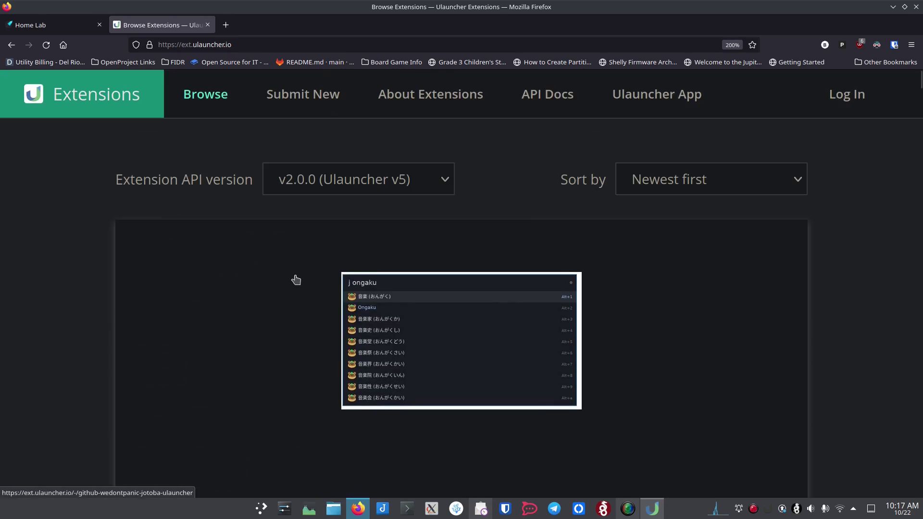
Step: Sort the extensions by Github stars and look through the most popular entries
{"action": "left_click", "coordinate": [730, 185]}
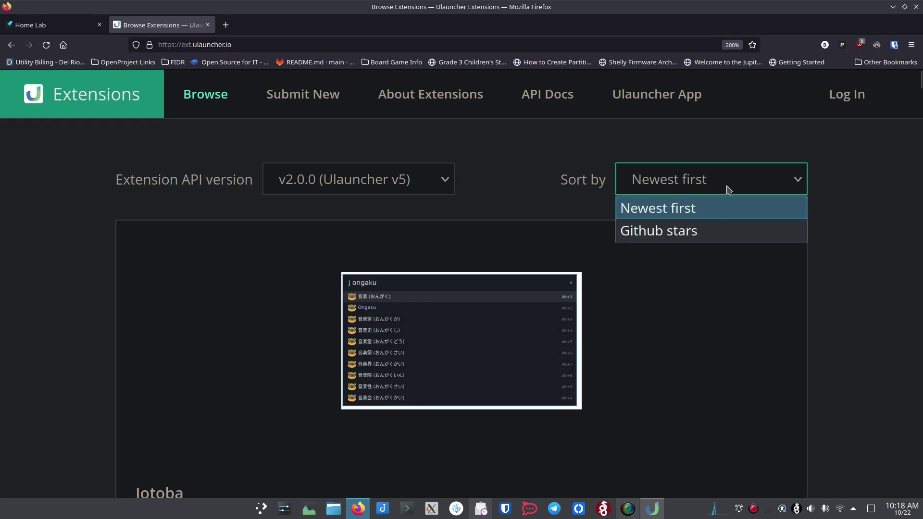
{"action": "left_click", "coordinate": [703, 234]}
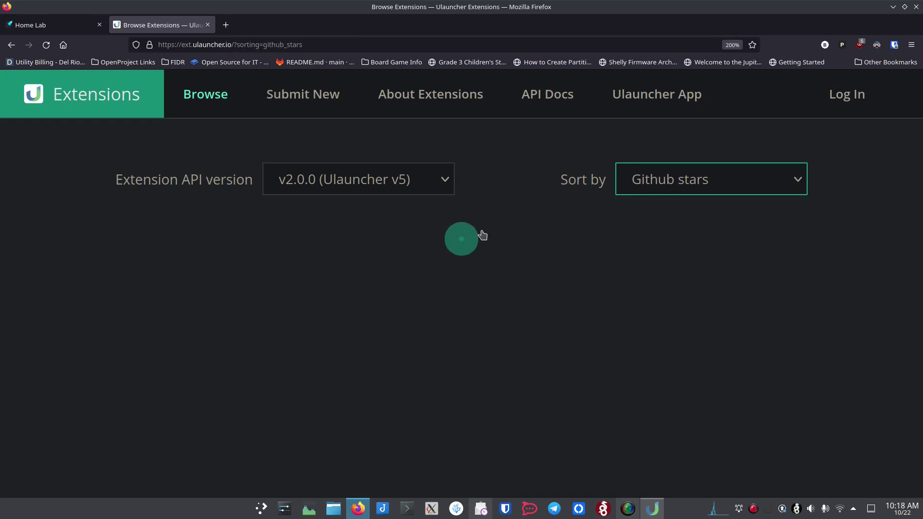
{"action": "scroll", "coordinate": [77, 303], "scroll_direction": "down", "scroll_amount": 3}
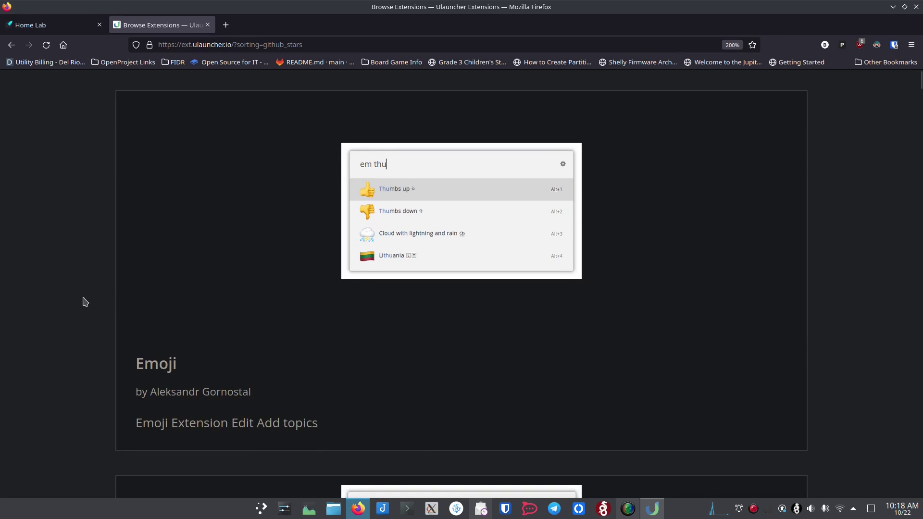
{"action": "scroll", "coordinate": [330, 329], "scroll_direction": "down", "scroll_amount": 9}
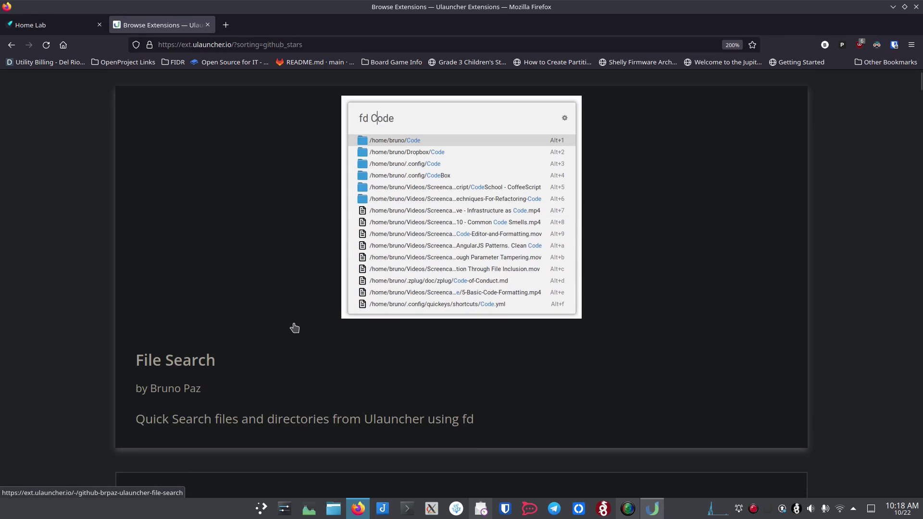
{"action": "scroll", "coordinate": [294, 329], "scroll_direction": "down", "scroll_amount": 6}
{"action": "scroll", "coordinate": [295, 329], "scroll_direction": "up", "scroll_amount": 9}
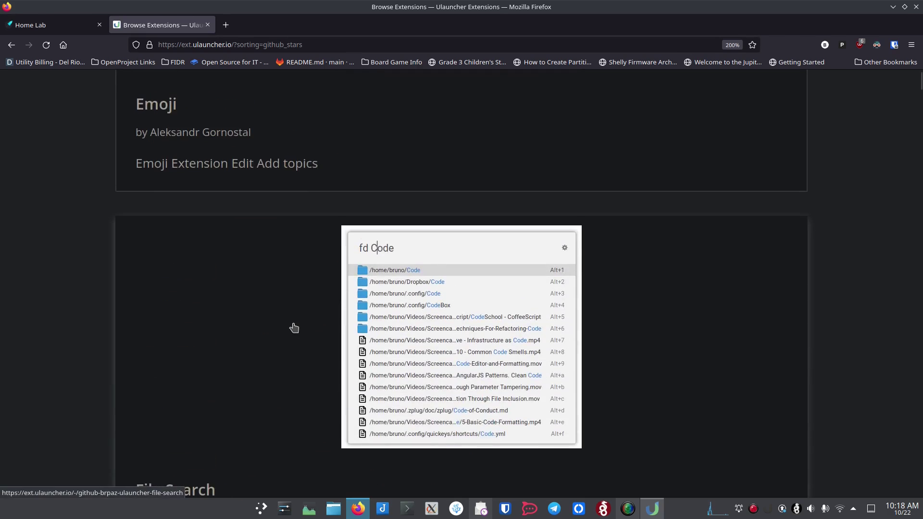
Step: Open the File Search extension's page in a new browser tab
{"action": "scroll", "coordinate": [294, 328], "scroll_direction": "down", "scroll_amount": 3}
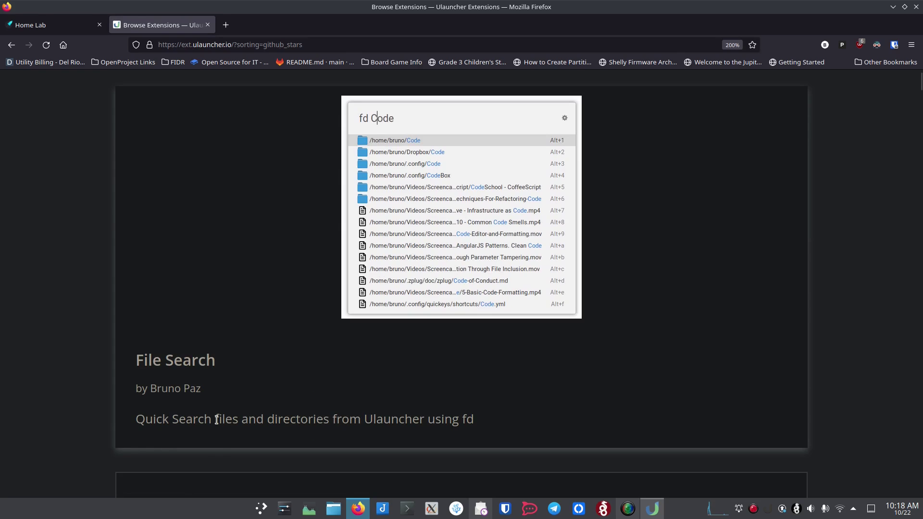
{"action": "right_click", "coordinate": [184, 366]}
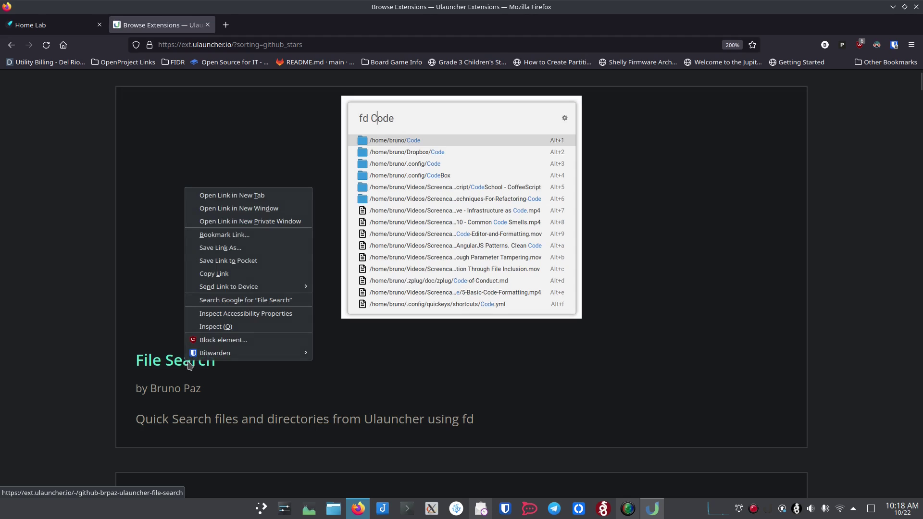
{"action": "left_click", "coordinate": [277, 194]}
Step: Find the Calculate Anything extension in the catalogue and open its page in a new browser tab
{"action": "scroll", "coordinate": [153, 306], "scroll_direction": "down", "scroll_amount": 9}
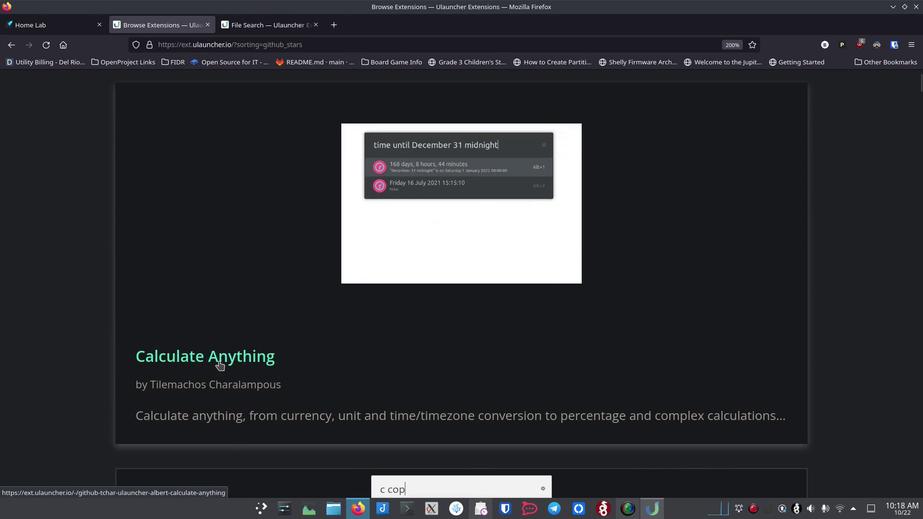
{"action": "scroll", "coordinate": [231, 358], "scroll_direction": "down", "scroll_amount": 3}
{"action": "scroll", "coordinate": [237, 358], "scroll_direction": "up", "scroll_amount": 3}
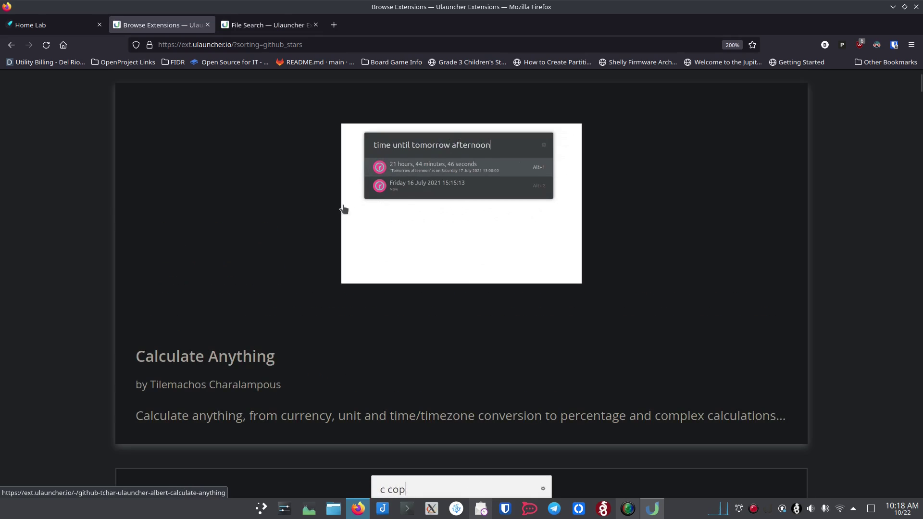
{"action": "right_click", "coordinate": [242, 355]}
{"action": "left_click", "coordinate": [309, 191]}
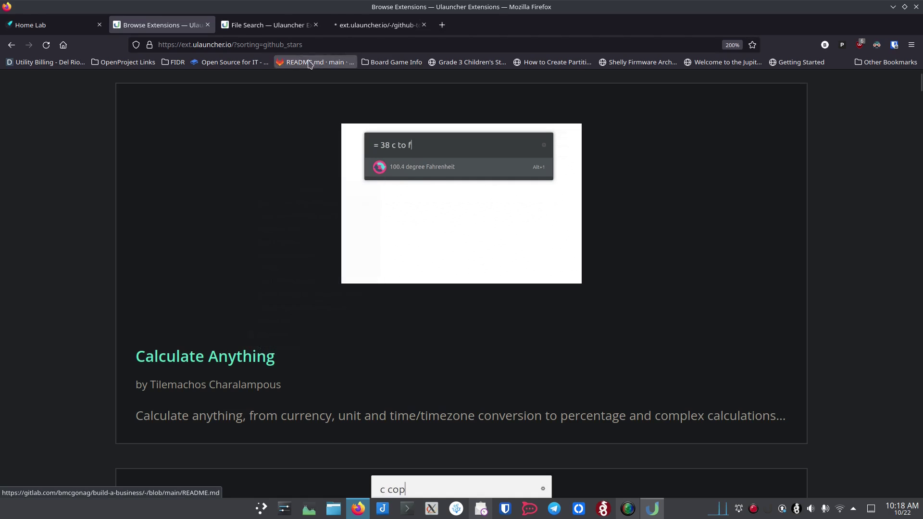
Step: Find the Clipboard extension in the catalogue and open its page in a new browser tab
{"action": "scroll", "coordinate": [269, 256], "scroll_direction": "down", "scroll_amount": 5}
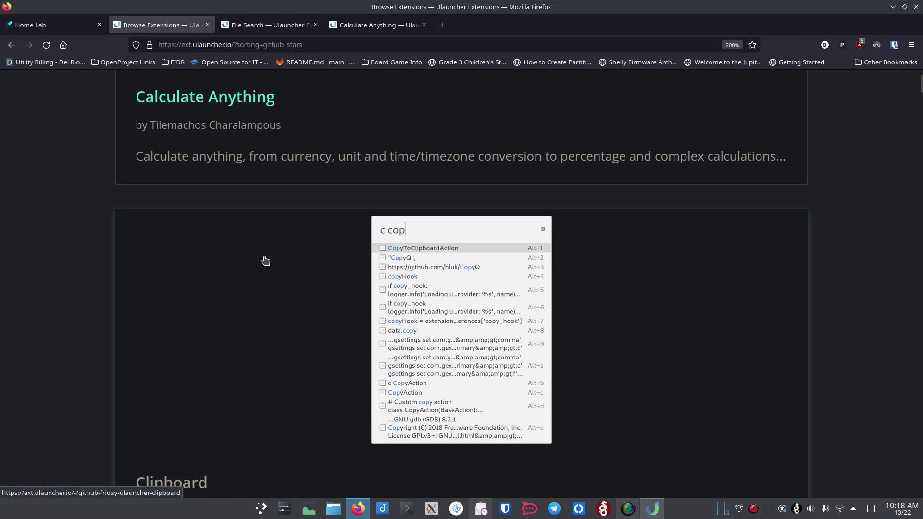
{"action": "scroll", "coordinate": [262, 264], "scroll_direction": "down", "scroll_amount": 3}
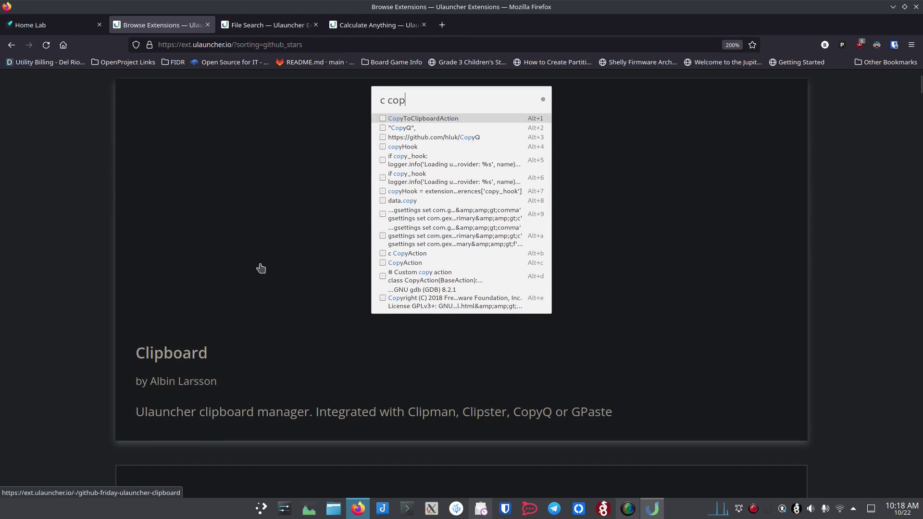
{"action": "scroll", "coordinate": [261, 268], "scroll_direction": "down", "scroll_amount": 5}
{"action": "scroll", "coordinate": [210, 243], "scroll_direction": "up", "scroll_amount": 2}
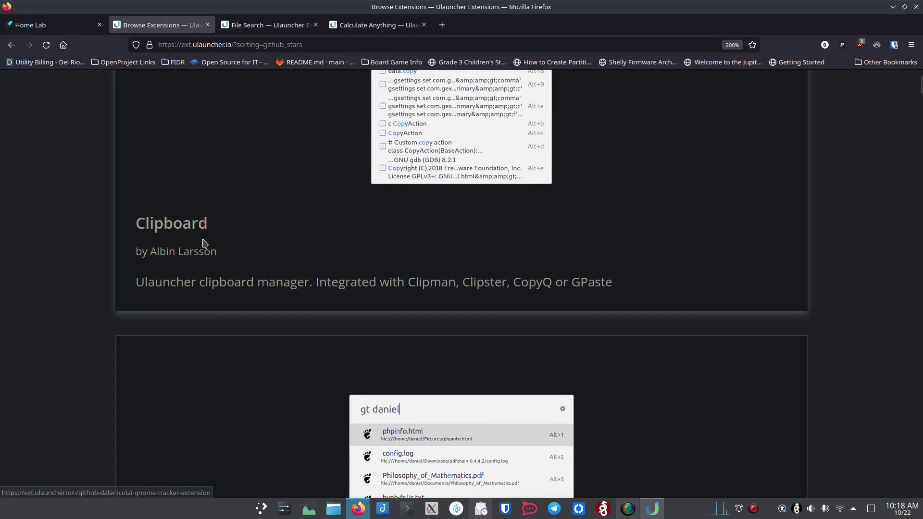
{"action": "right_click", "coordinate": [230, 230]}
{"action": "left_click", "coordinate": [262, 239]}
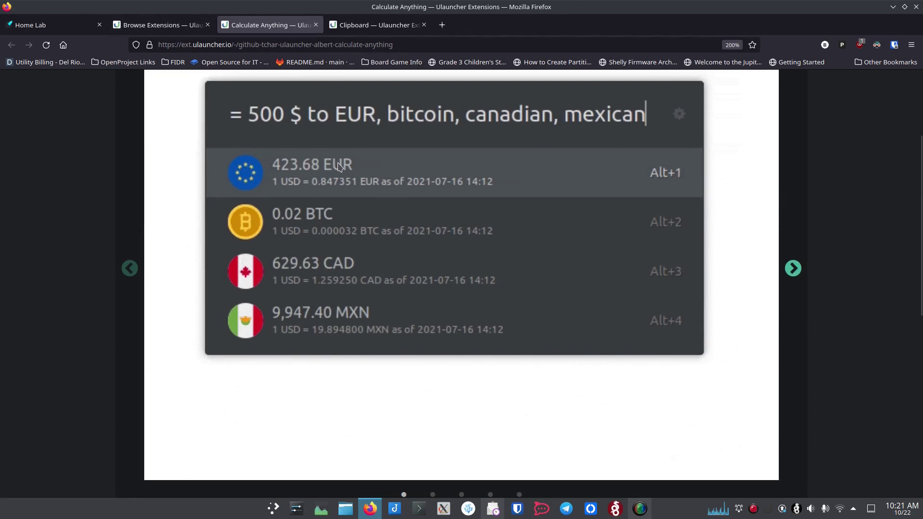
Step: Copy the Calculate Anything extension's GitHub URL from its page and add the extension to Ulauncher with it
{"action": "scroll", "coordinate": [342, 336], "scroll_direction": "down", "scroll_amount": 6}
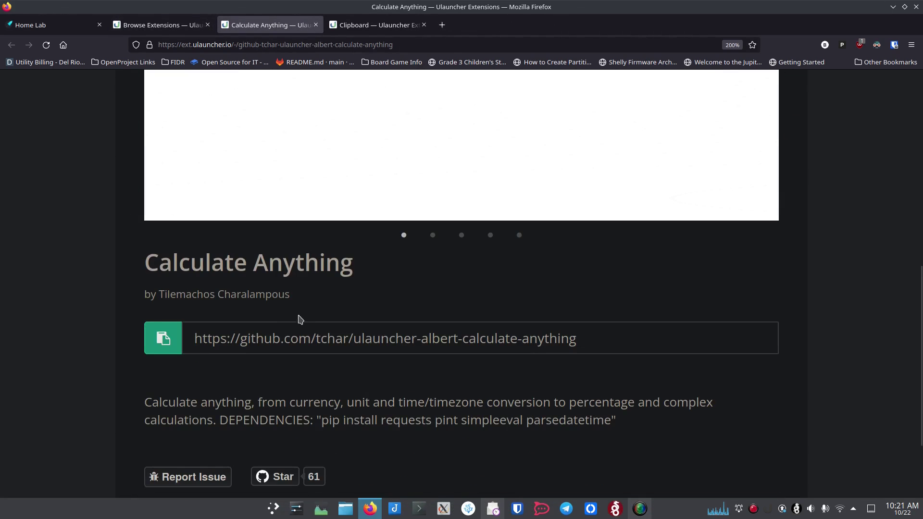
{"action": "left_click", "coordinate": [165, 340]}
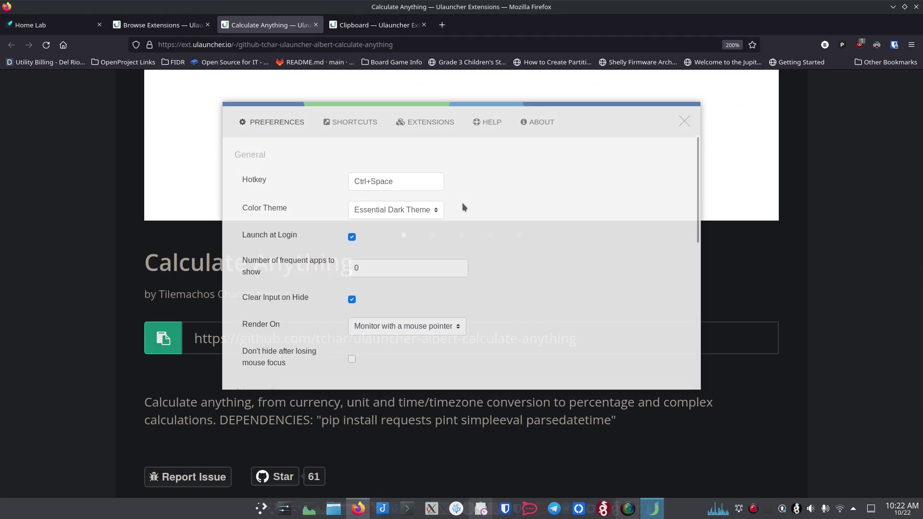
{"action": "left_click", "coordinate": [432, 124]}
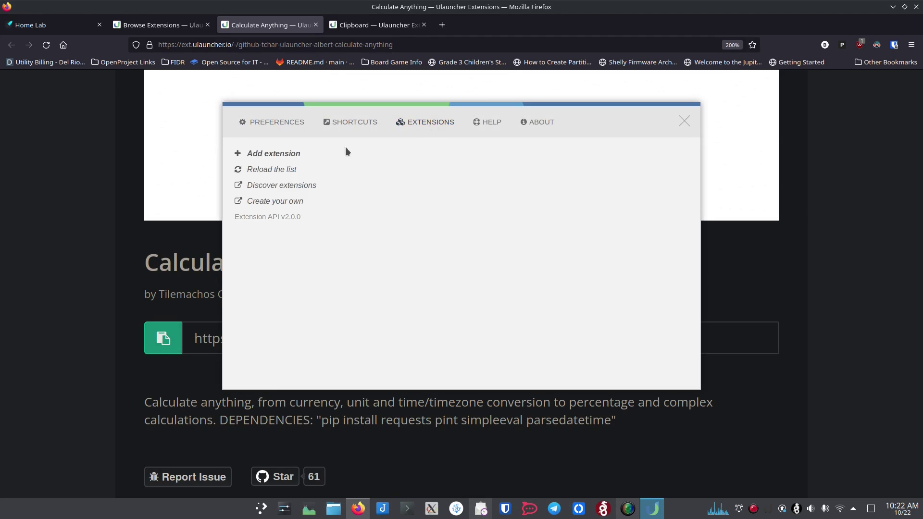
{"action": "left_click", "coordinate": [288, 154]}
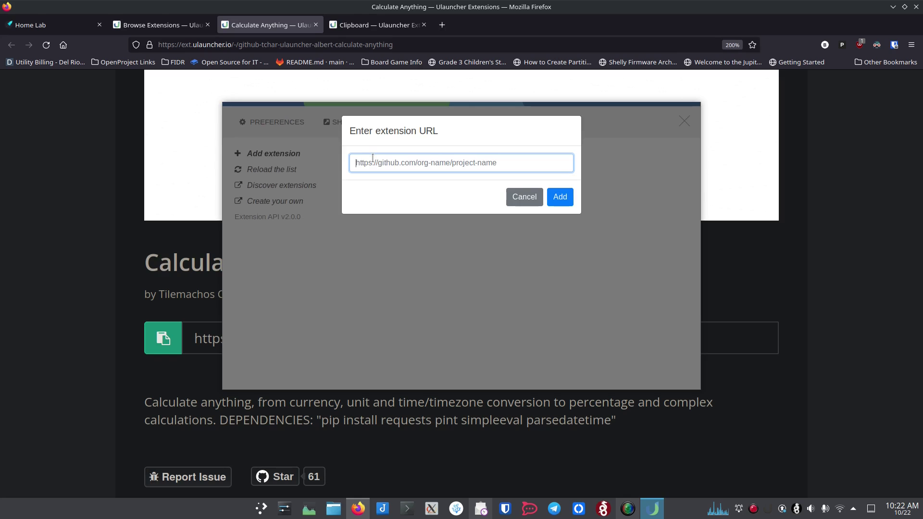
{"action": "key", "text": "ctrl+v"}
{"action": "left_click", "coordinate": [563, 198]}
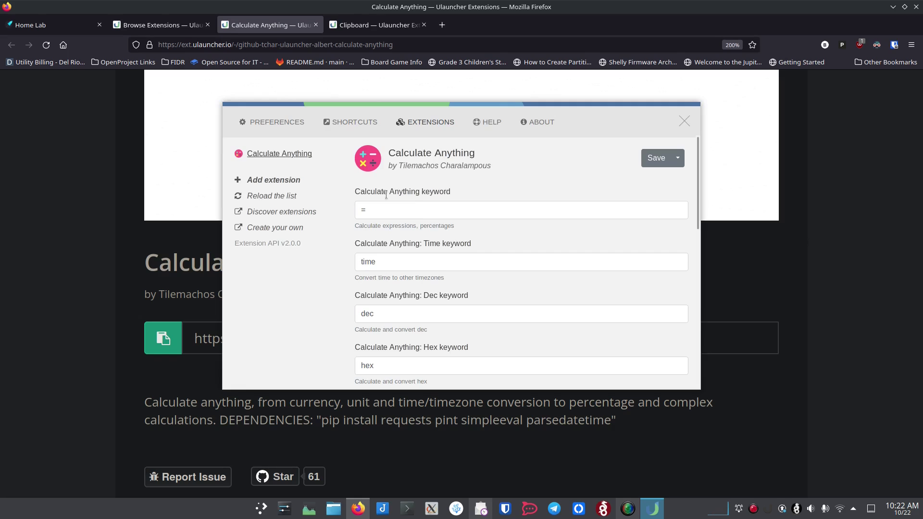
Step: Review the Calculate Anything extension's settings, including its keywords, currency cache, default currencies, default cities and conversion mode
{"action": "scroll", "coordinate": [414, 316], "scroll_direction": "down", "scroll_amount": 5}
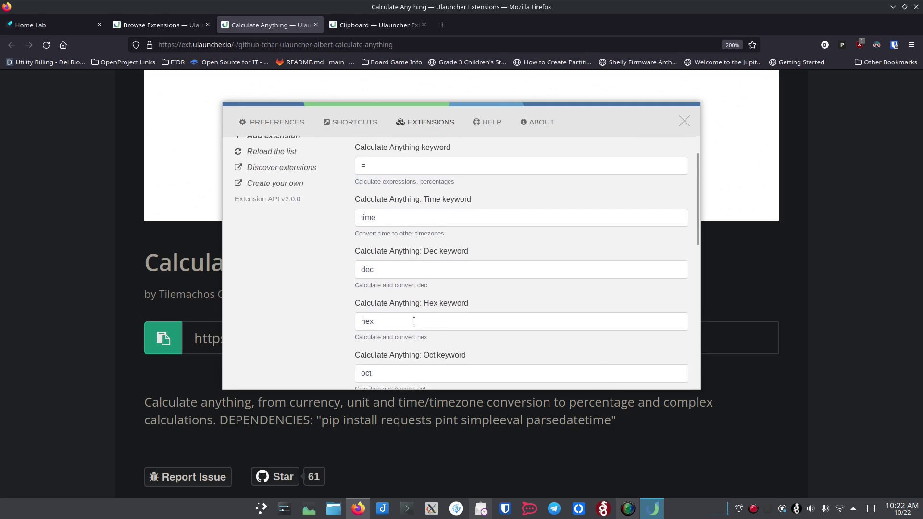
{"action": "scroll", "coordinate": [414, 323], "scroll_direction": "down", "scroll_amount": 5}
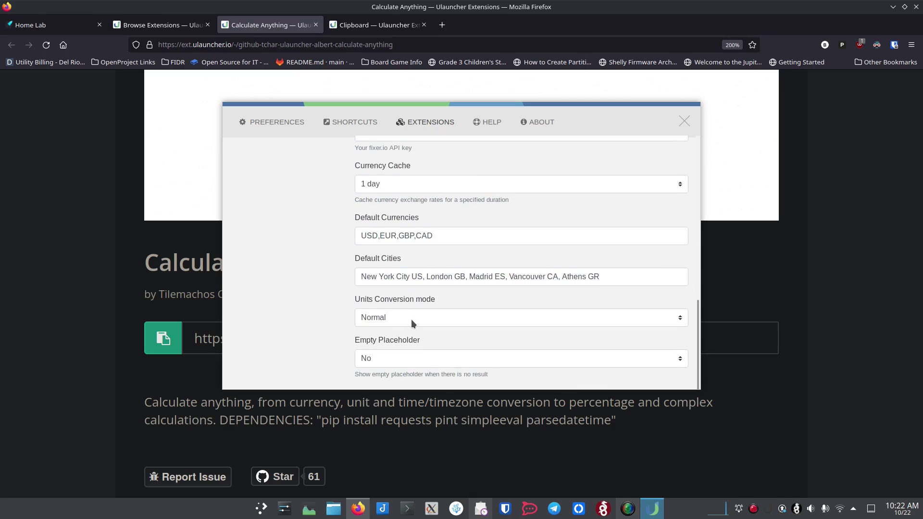
{"action": "scroll", "coordinate": [412, 317], "scroll_direction": "up", "scroll_amount": 10}
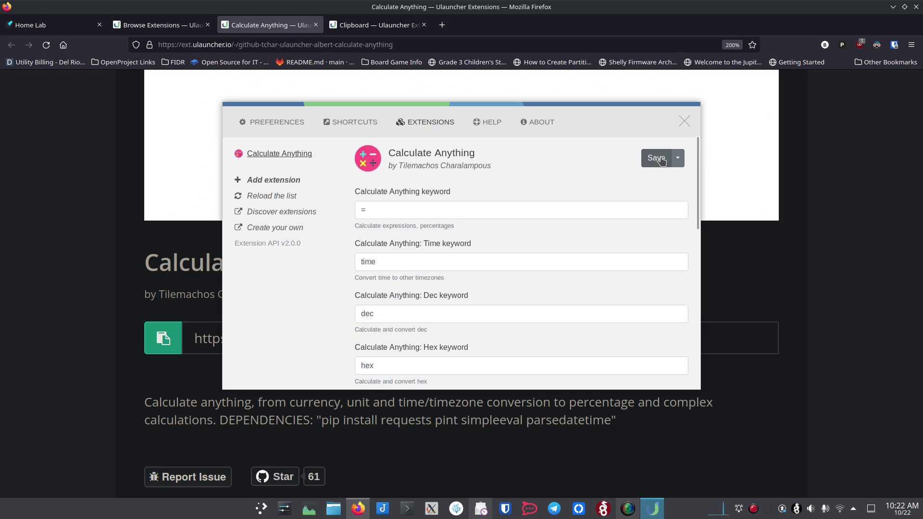
{"action": "scroll", "coordinate": [411, 206], "scroll_direction": "down", "scroll_amount": 1}
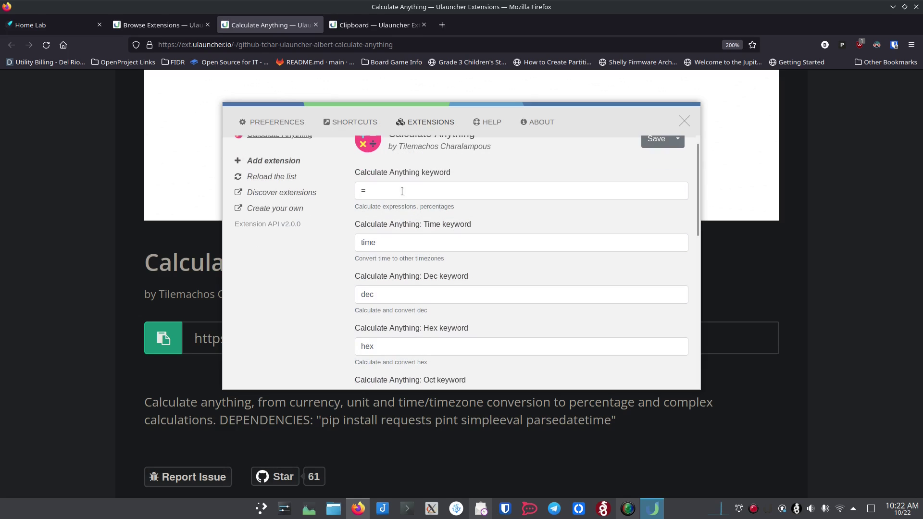
Step: Return to the Calculate Anything web page and examine the extension's animated usage demo
{"action": "key", "text": "ctrl+space"}
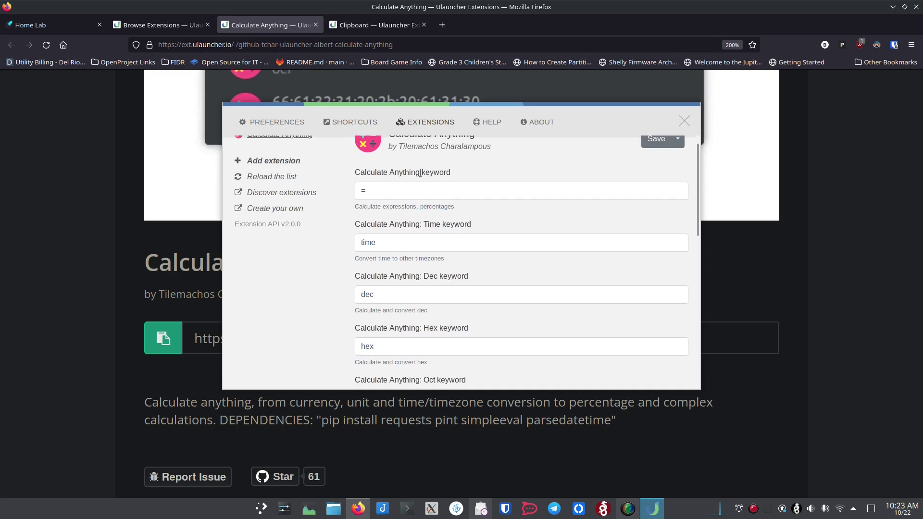
{"action": "left_click", "coordinate": [421, 187]}
{"action": "key", "text": "ctrl+space"}
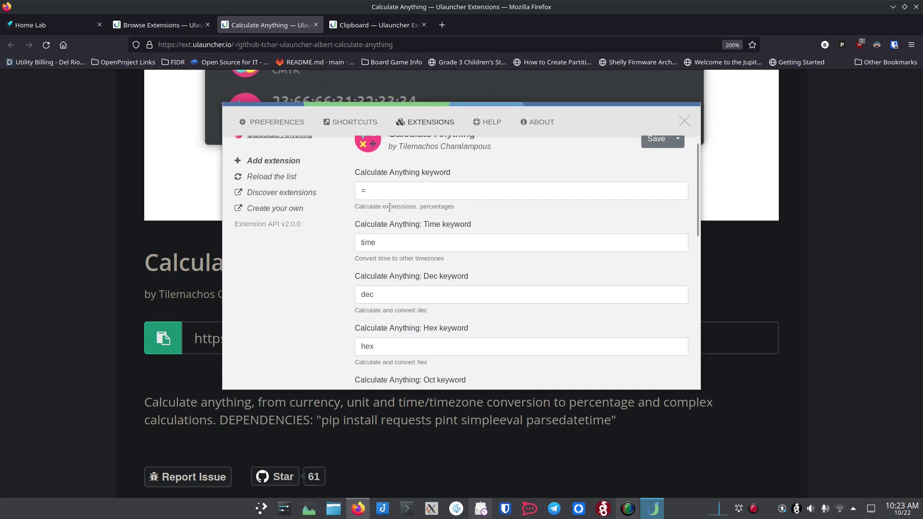
{"action": "key", "text": "Escape"}
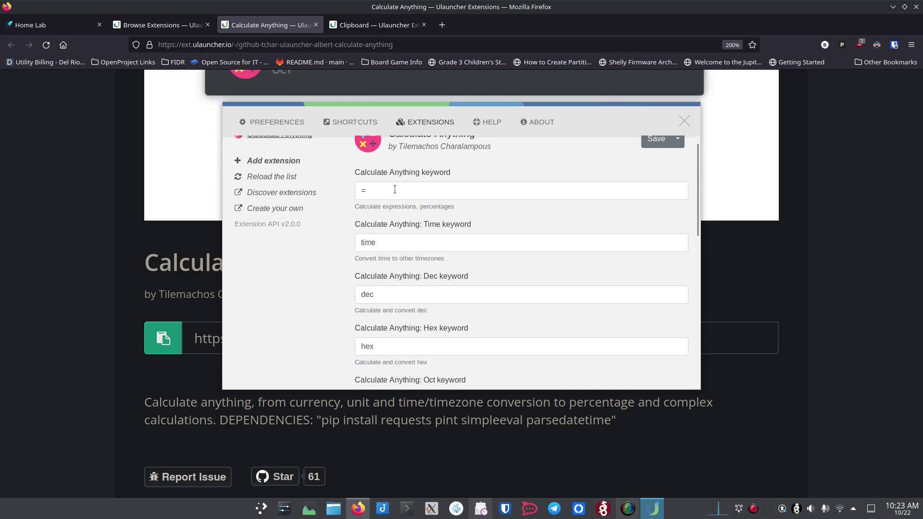
{"action": "left_click", "coordinate": [187, 171]}
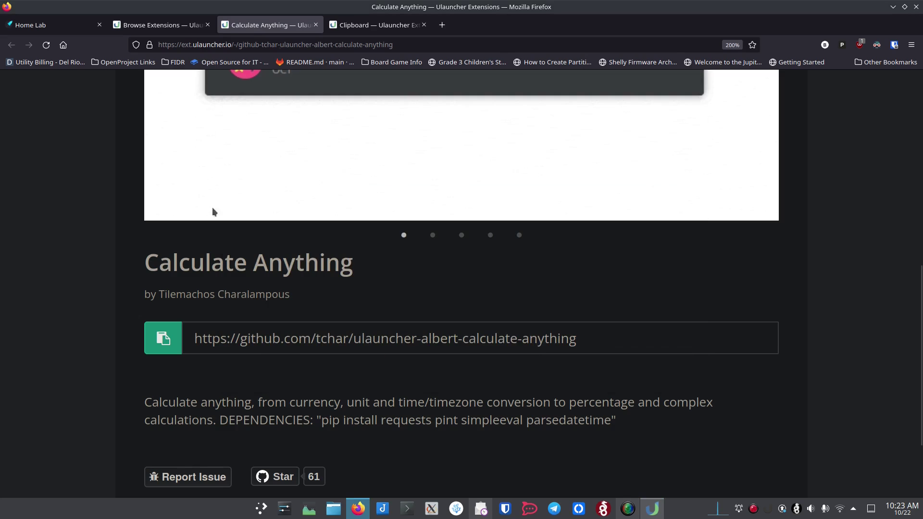
{"action": "scroll", "coordinate": [211, 209], "scroll_direction": "up", "scroll_amount": 5}
{"action": "scroll", "coordinate": [211, 214], "scroll_direction": "down", "scroll_amount": 3}
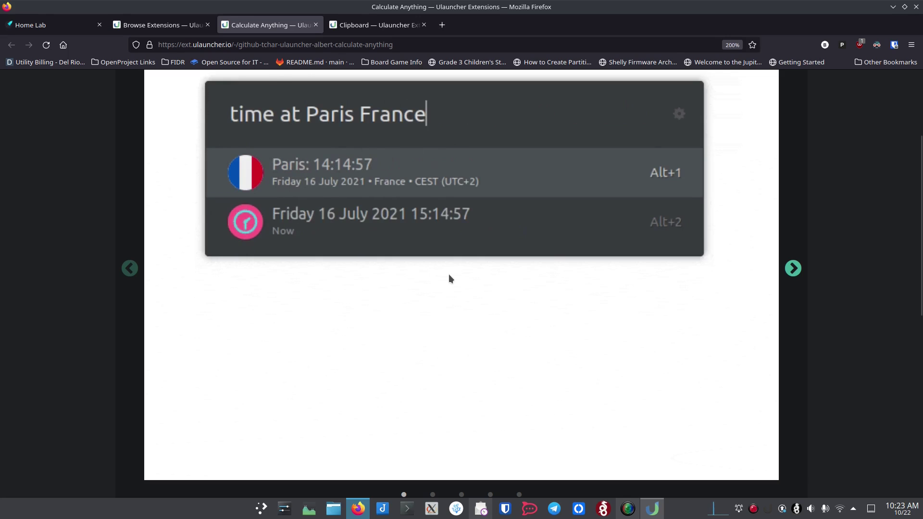
Step: Try converting currency in Ulauncher with the query "= 500 dollars"
{"action": "key", "text": "ctrl+space"}
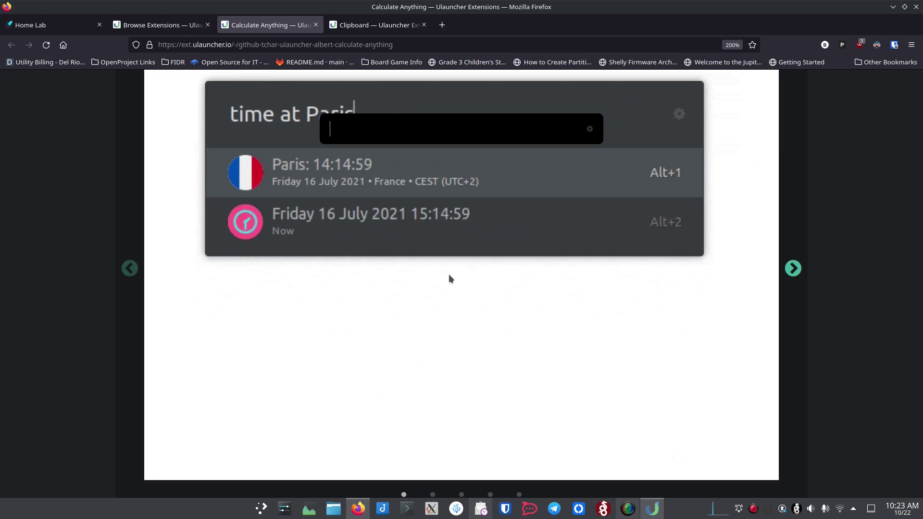
{"action": "type", "text": "= 50"}
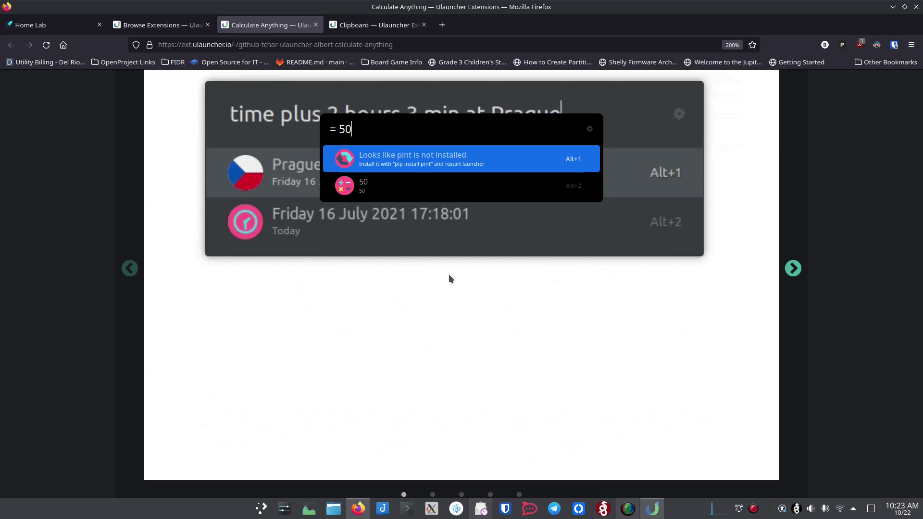
{"action": "key", "text": "BackSpace"}
{"action": "key", "text": "BackSpace"}
{"action": "key", "text": "ctrl+v"}
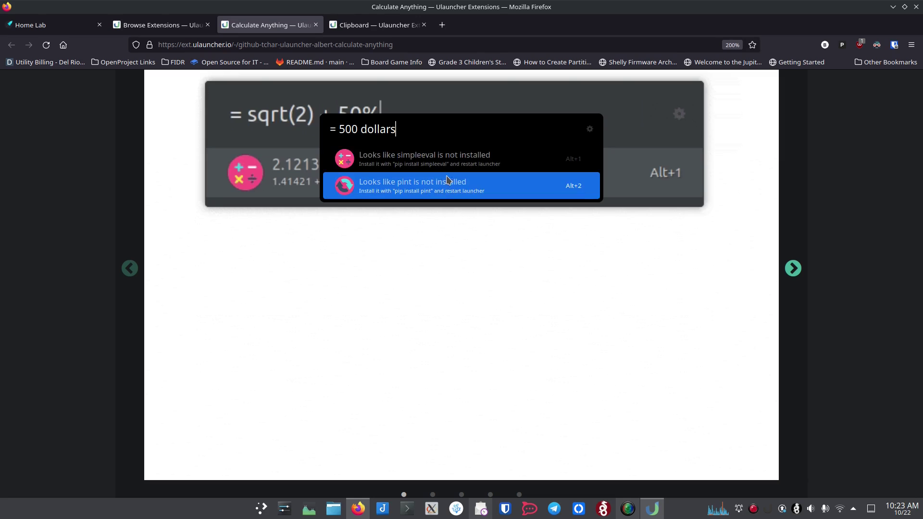
Step: Switch to a new Konsole terminal and install the missing simpleeval package with pip3
{"action": "key", "text": "ctrl+alt+t"}
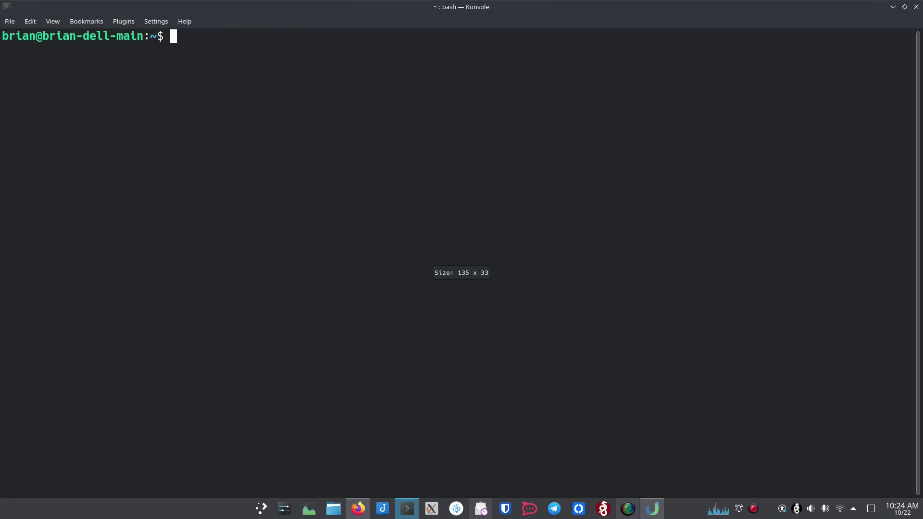
{"action": "type", "text": "sudo"}
{"action": "key", "text": "BackSpace"}
{"action": "key", "text": "BackSpace"}
{"action": "key", "text": "BackSpace"}
{"action": "key", "text": "BackSpace"}
{"action": "type", "text": "pip ins"}
{"action": "key", "text": "BackSpace"}
{"action": "key", "text": "BackSpace"}
{"action": "key", "text": "BackSpace"}
{"action": "key", "text": "BackSpace"}
{"action": "type", "text": "3 install s"}
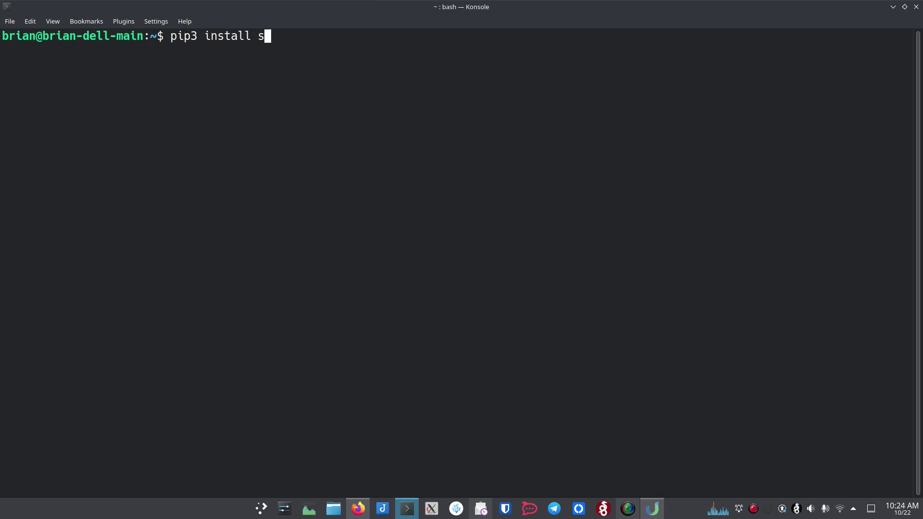
{"action": "type", "text": "s"}
{"action": "key", "text": "BackSpace"}
{"action": "key", "text": "BackSpace"}
{"action": "type", "text": "simpleev"}
{"action": "type", "text": "al"}
{"action": "key", "text": "Return"}
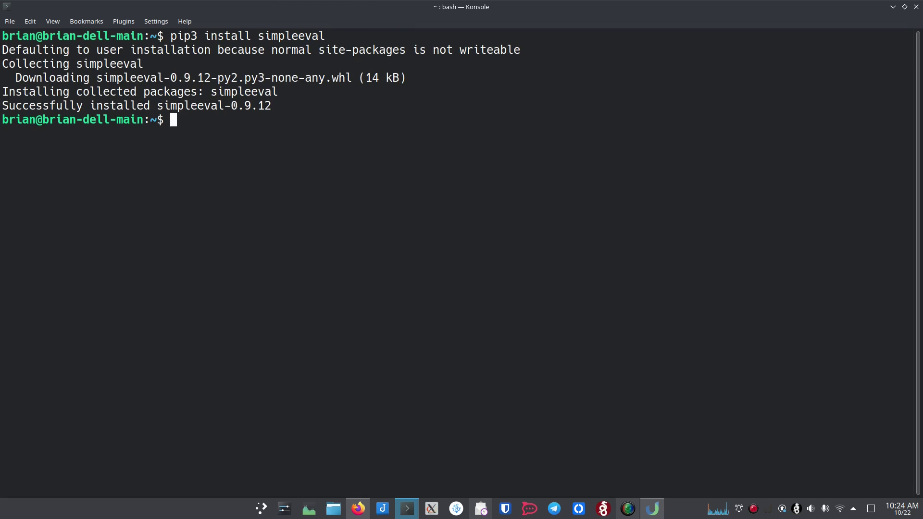
Step: Clear the terminal and install the pint package with "pip3 install pint"
{"action": "type", "text": "pip3 install"}
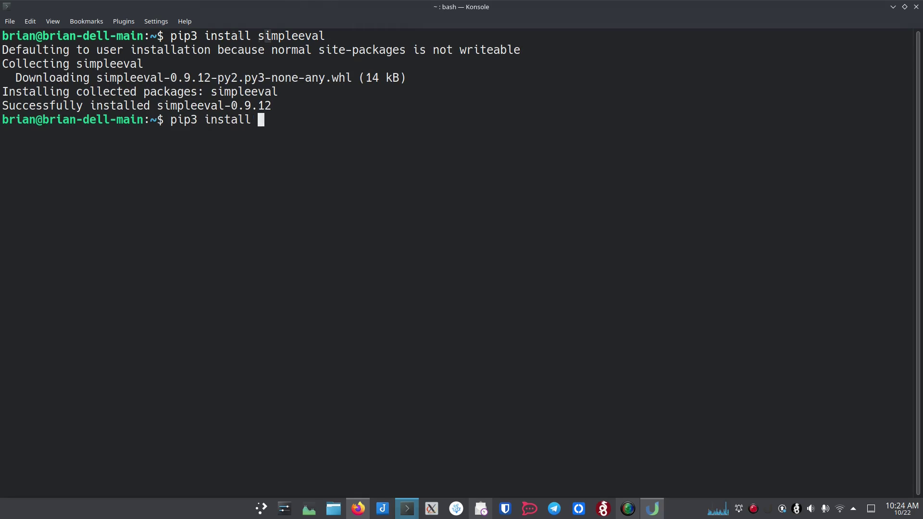
{"action": "key", "text": "ctrl+l"}
{"action": "type", "text": "pint"}
{"action": "key", "text": "Return"}
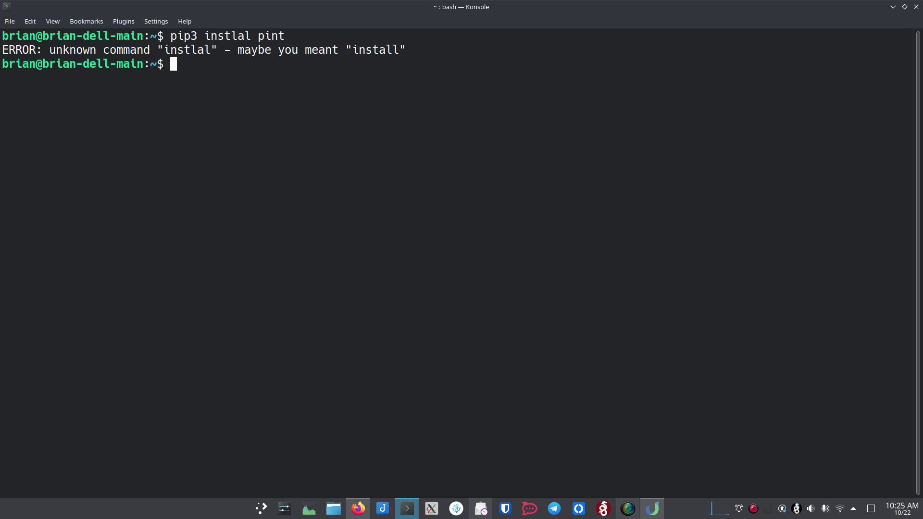
{"action": "key", "text": "Up"}
{"action": "key", "text": "Left"}
{"action": "key", "text": "Left"}
{"action": "key", "text": "Left"}
{"action": "key", "text": "Left"}
{"action": "key", "text": "Left"}
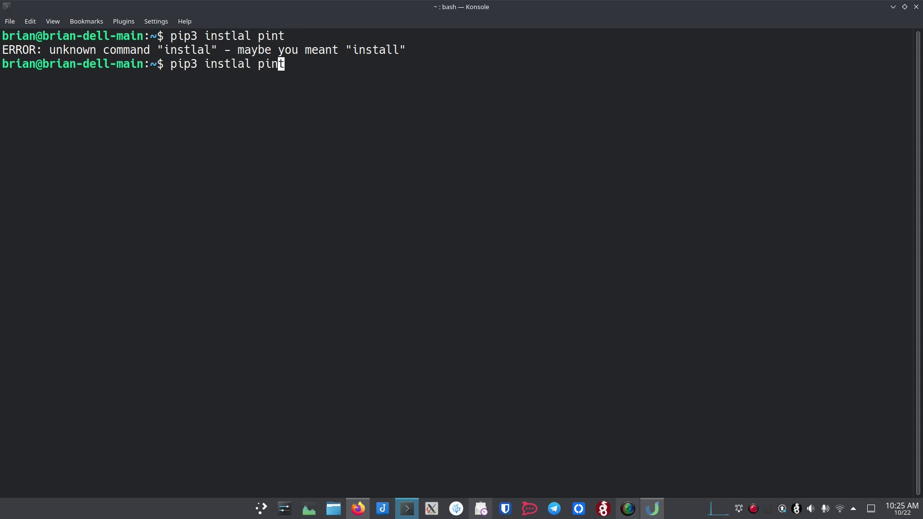
{"action": "key", "text": "BackSpace"}
{"action": "type", "text": "l"}
{"action": "key", "text": "Return"}
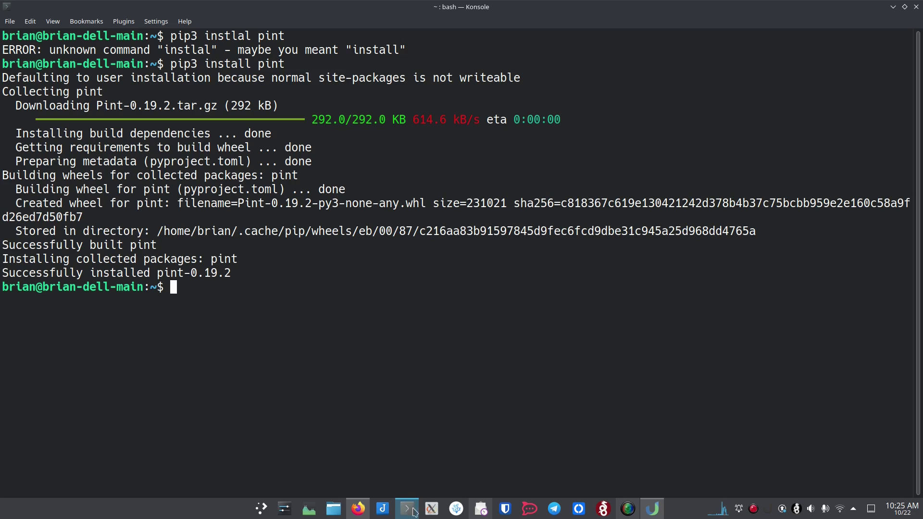
Step: Restart Ulauncher by closing its preferences, exiting it completely and launching it again
{"action": "left_click", "coordinate": [653, 514]}
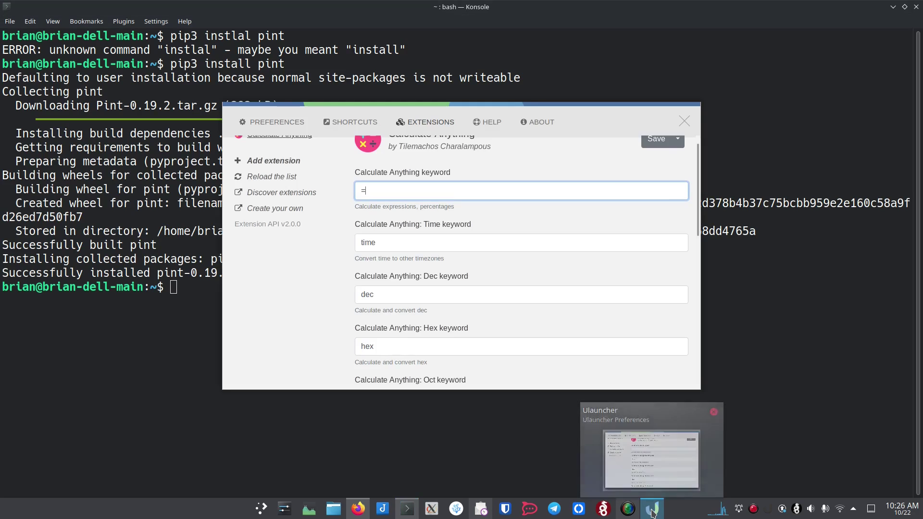
{"action": "left_click", "coordinate": [684, 121]}
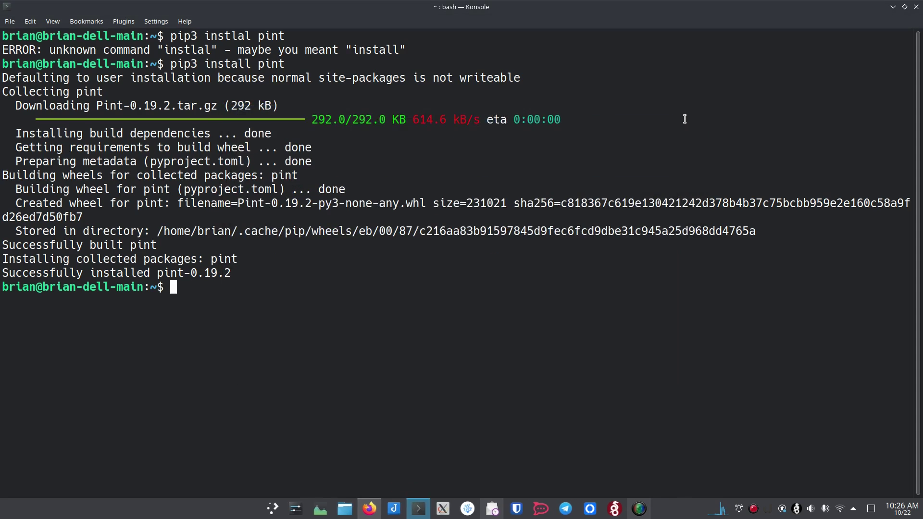
{"action": "right_click", "coordinate": [781, 508]}
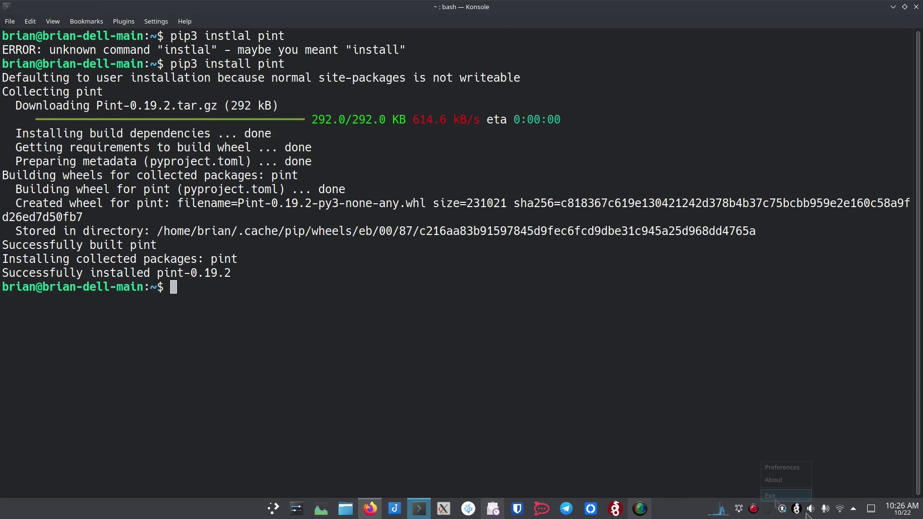
{"action": "left_click", "coordinate": [776, 497]}
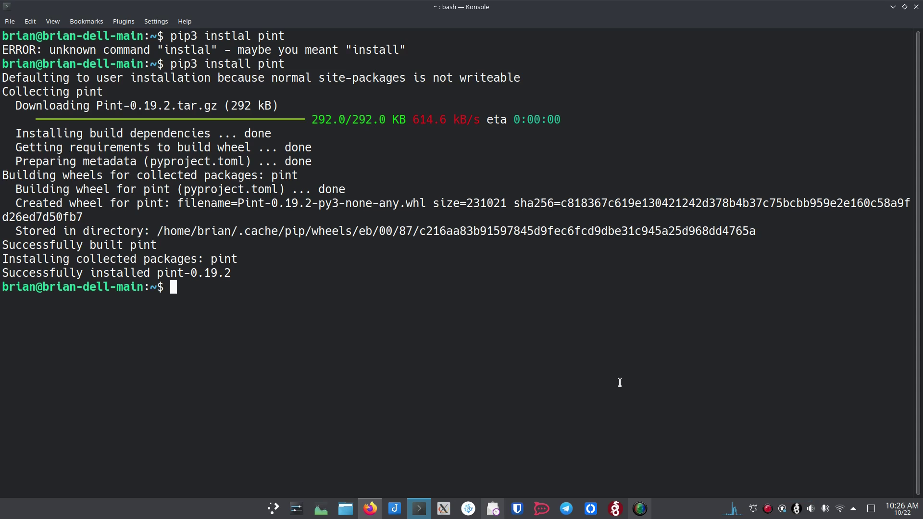
{"action": "key", "text": "alt+space"}
{"action": "type", "text": "ulau"}
{"action": "key", "text": "Return"}
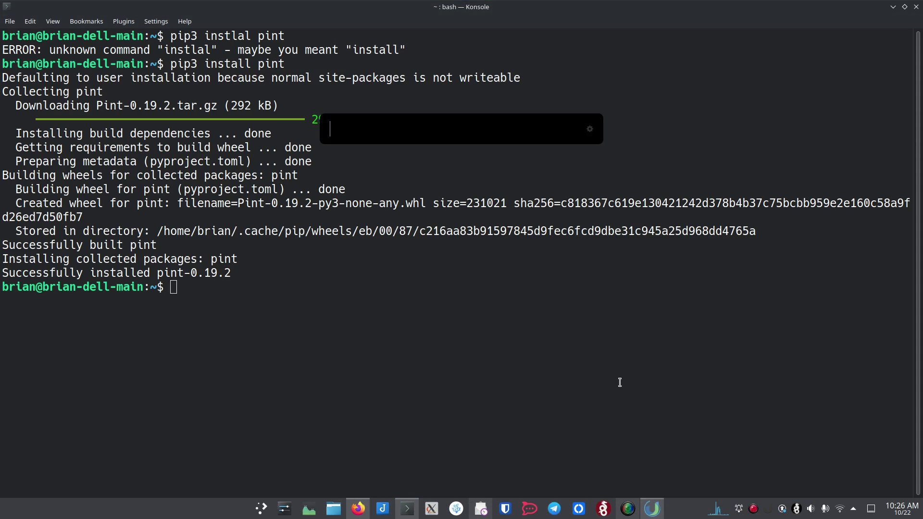
Step: Query Ulauncher for "= 500 dollars" and look through the currency conversions
{"action": "type", "text": "= 500"}
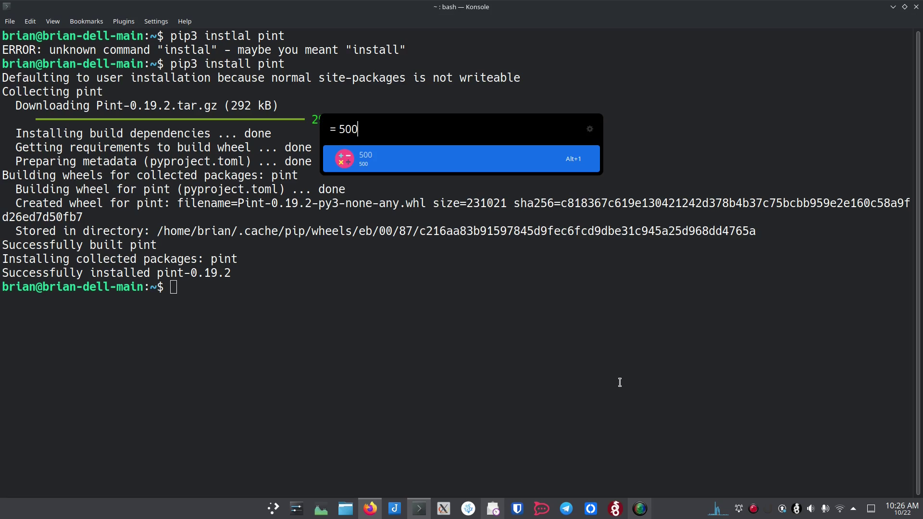
{"action": "type", "text": " dollars"}
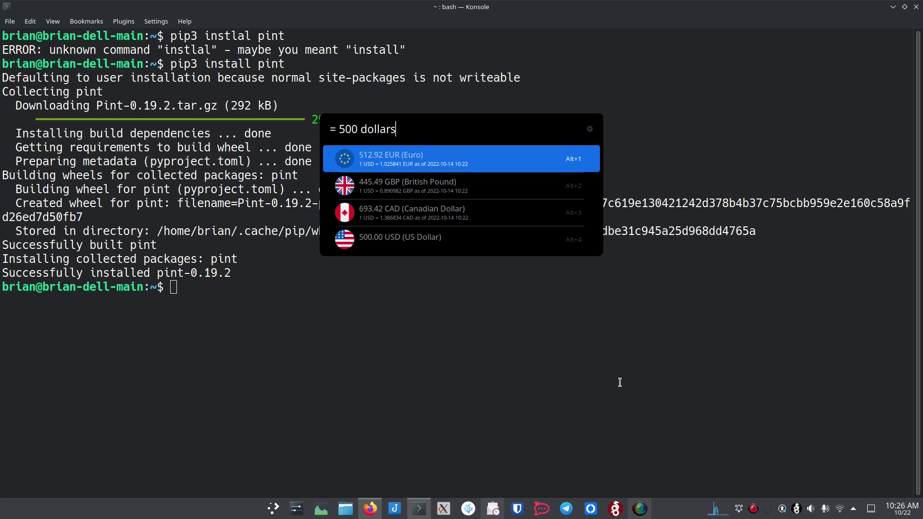
{"action": "key", "text": "Down"}
{"action": "key", "text": "Down"}
{"action": "key", "text": "Down"}
{"action": "key", "text": "Down"}
{"action": "key", "text": "Down"}
{"action": "key", "text": "Down"}
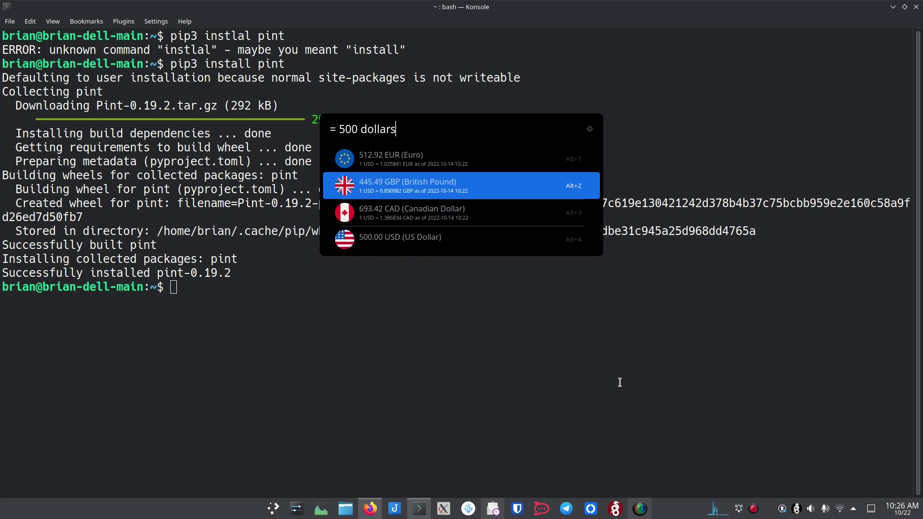
{"action": "key", "text": "Up"}
{"action": "key", "text": "Up"}
{"action": "key", "text": "Up"}
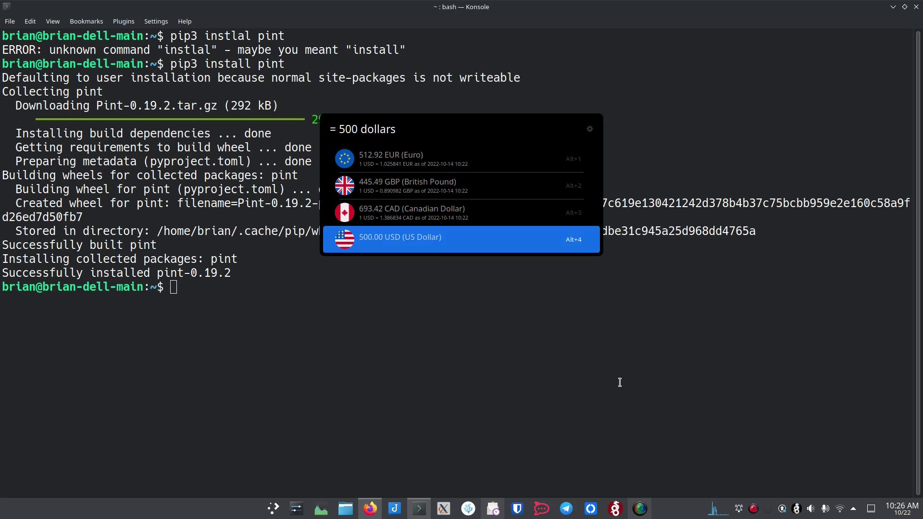
Step: Query Ulauncher for "time 12:30 pm" to check other time zones, then clear the query and dismiss the launcher
{"action": "key", "text": "BackSpace"}
{"action": "key", "text": "BackSpace"}
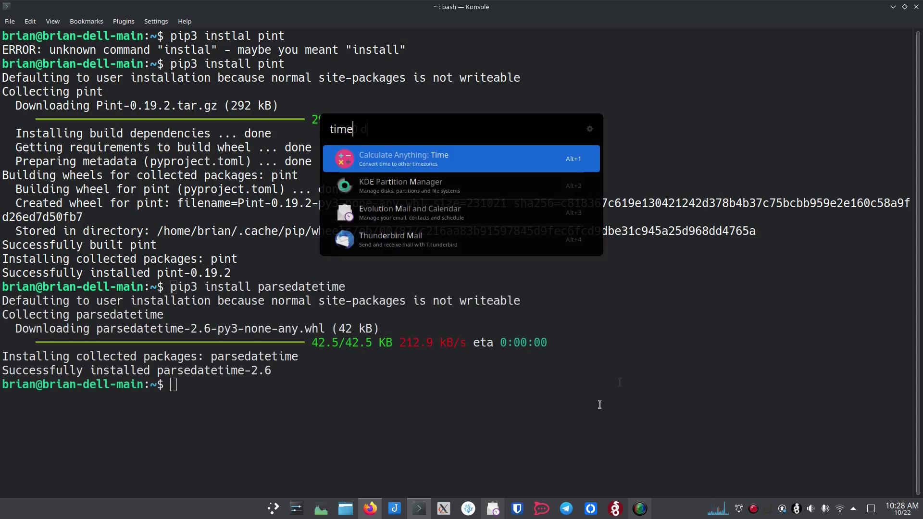
{"action": "type", "text": "12:30"}
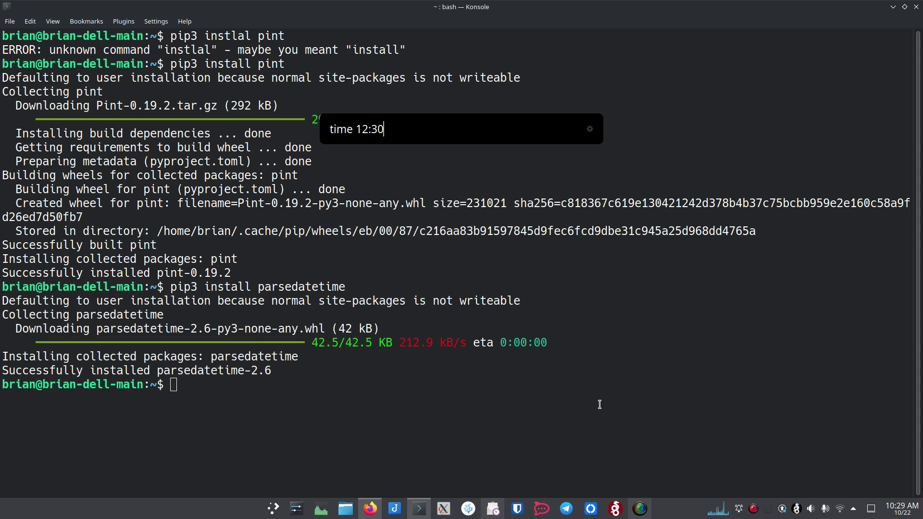
{"action": "type", "text": " pm"}
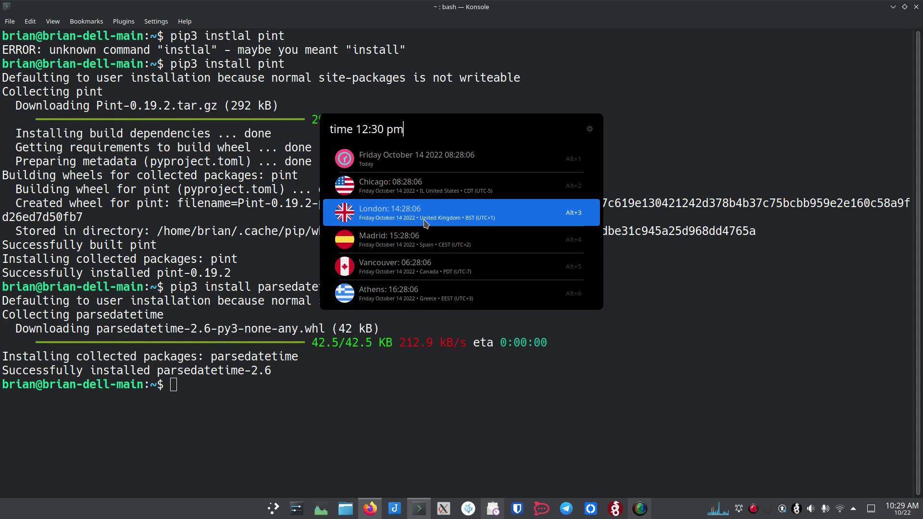
{"action": "key", "text": "BackSpace"}
{"action": "key", "text": "BackSpace"}
{"action": "key", "text": "BackSpace"}
{"action": "key", "text": "BackSpace"}
{"action": "key", "text": "BackSpace"}
{"action": "key", "text": "BackSpace"}
{"action": "key", "text": "BackSpace"}
{"action": "key", "text": "BackSpace"}
{"action": "key", "text": "BackSpace"}
{"action": "key", "text": "BackSpace"}
{"action": "key", "text": "BackSpace"}
{"action": "key", "text": "BackSpace"}
{"action": "key", "text": "BackSpace"}
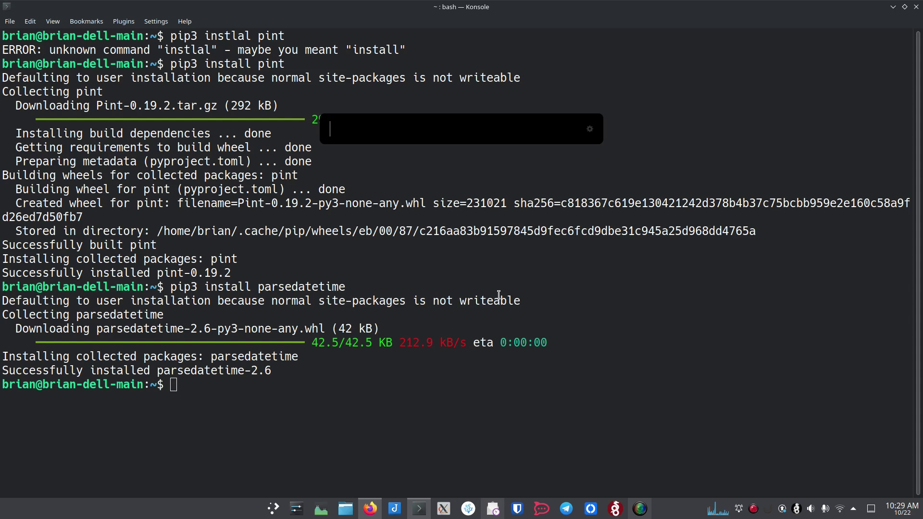
{"action": "key", "text": "Escape"}
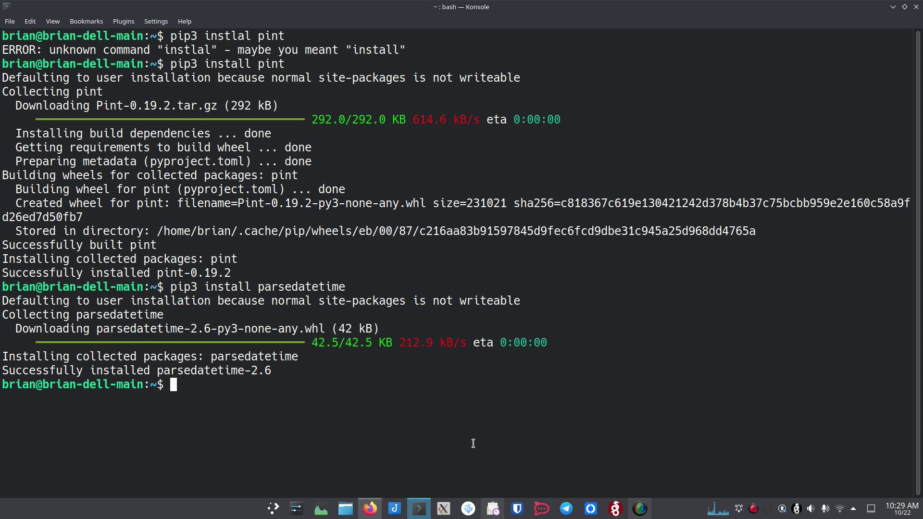
Step: Restore and re-maximize the Konsole window, and clear the terminal output with the clear command
{"action": "mouse_move", "coordinate": [375, 500]}
{"action": "left_click_drag", "start_coordinate": [380, 7], "coordinate": [385, 73]}
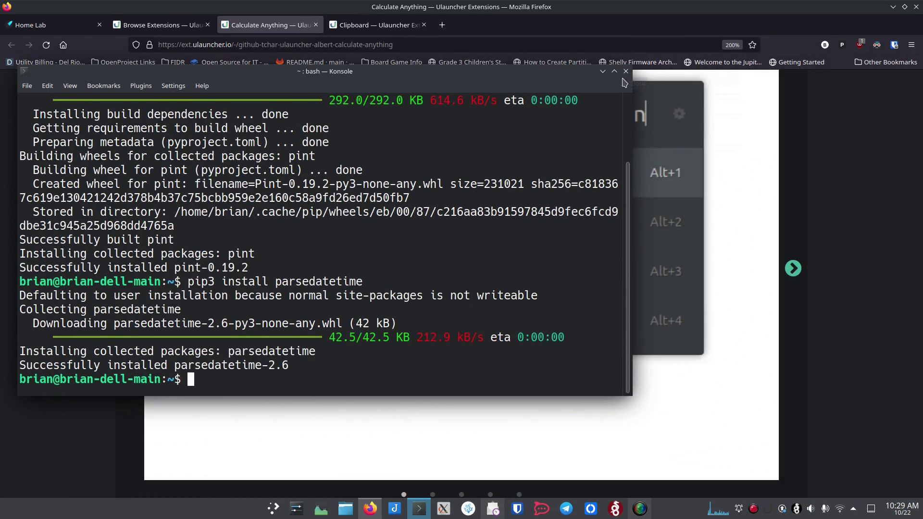
{"action": "left_click_drag", "start_coordinate": [596, 71], "coordinate": [590, 7]}
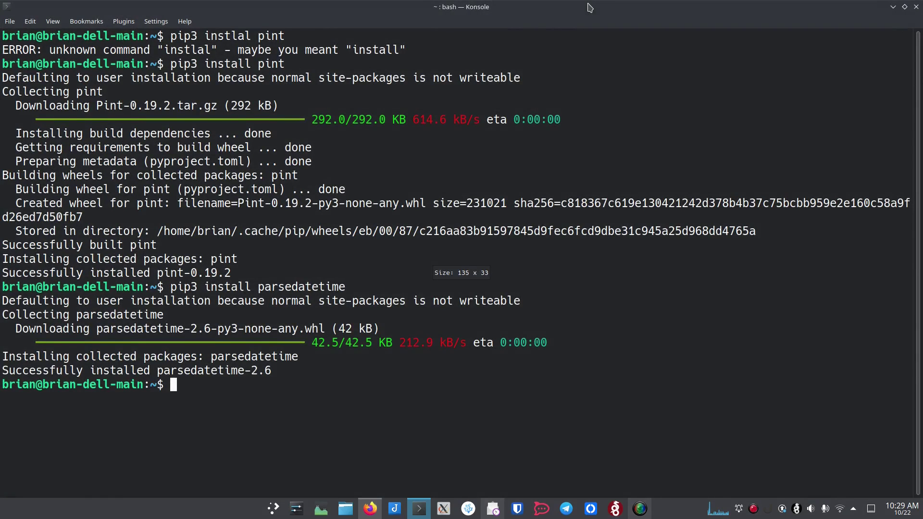
{"action": "type", "text": "clear"}
{"action": "key", "text": "Return"}
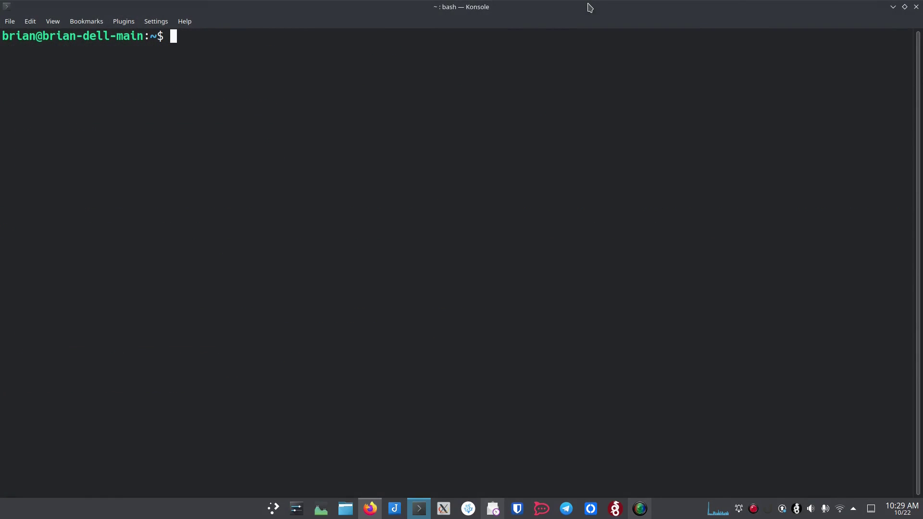
Step: Switch to Firefox, close the Calculate Anything and Clipboard extension tabs, and go to the Download section of ulauncher.io
{"action": "left_click", "coordinate": [371, 509]}
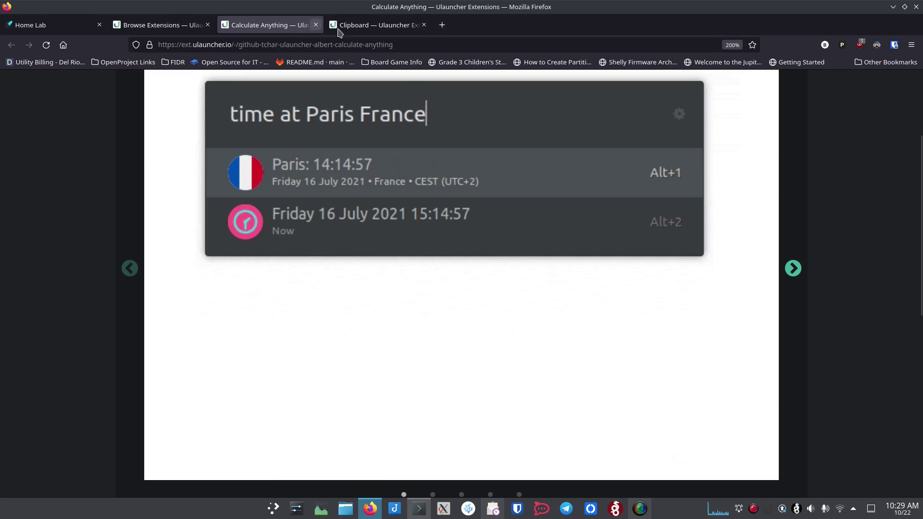
{"action": "left_click", "coordinate": [316, 25]}
{"action": "left_click", "coordinate": [316, 25]}
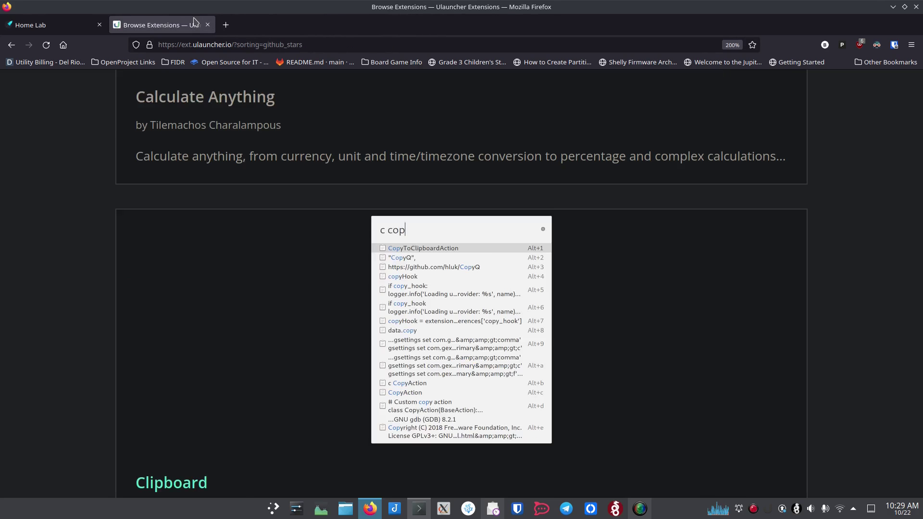
{"action": "key", "text": "alt+Left"}
{"action": "left_click", "coordinate": [274, 88]}
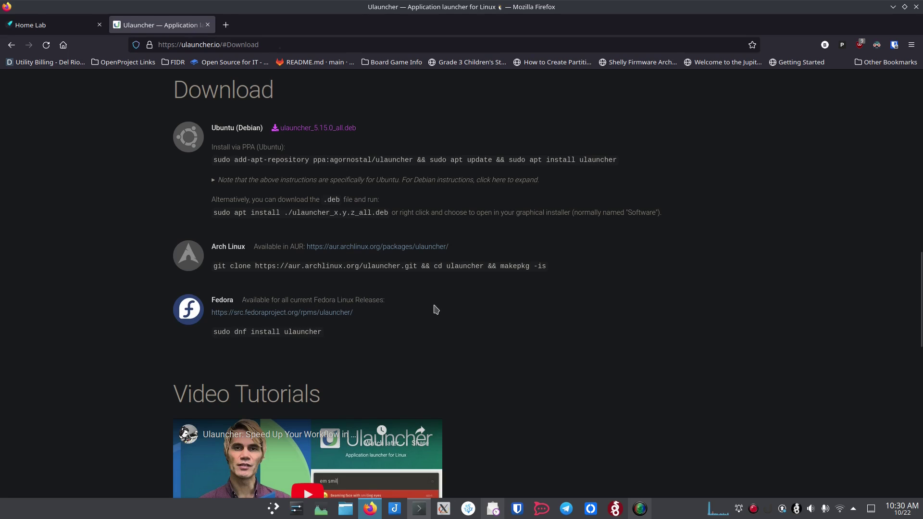
Step: Switch to the RustDesk remote machine, download ulauncher_5.15.0_all.deb from the Download section of ulauncher.io, and close the browser tab
{"action": "scroll", "coordinate": [435, 310], "scroll_direction": "up", "scroll_amount": 5}
{"action": "scroll", "coordinate": [405, 296], "scroll_direction": "down", "scroll_amount": 2}
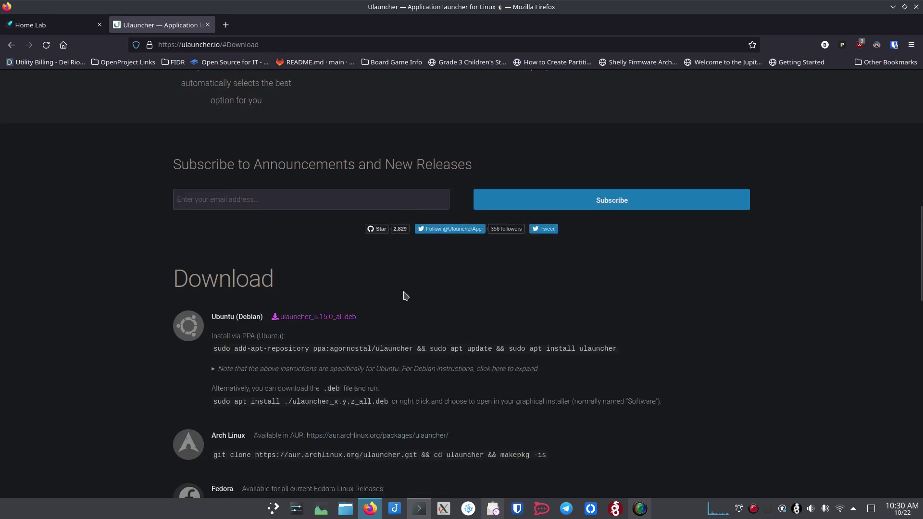
{"action": "scroll", "coordinate": [405, 296], "scroll_direction": "down", "scroll_amount": 2}
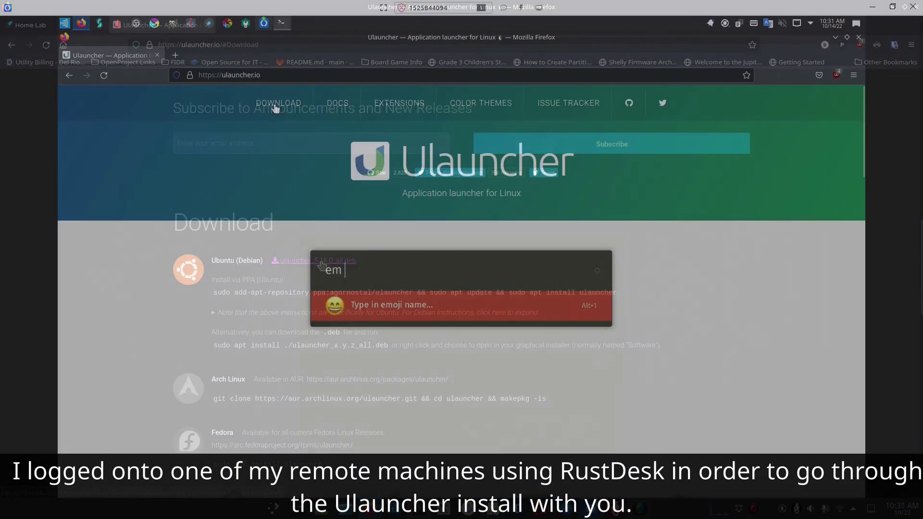
{"action": "left_click", "coordinate": [272, 106]}
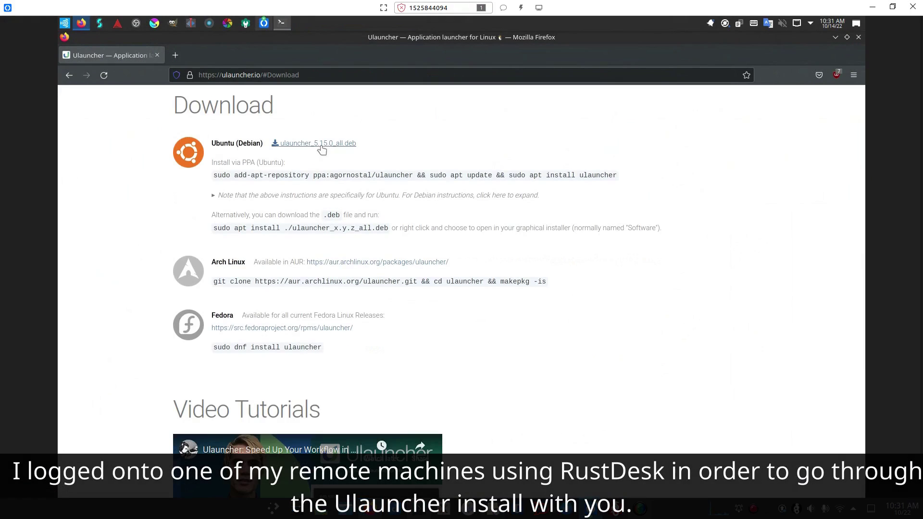
{"action": "left_click", "coordinate": [322, 146]}
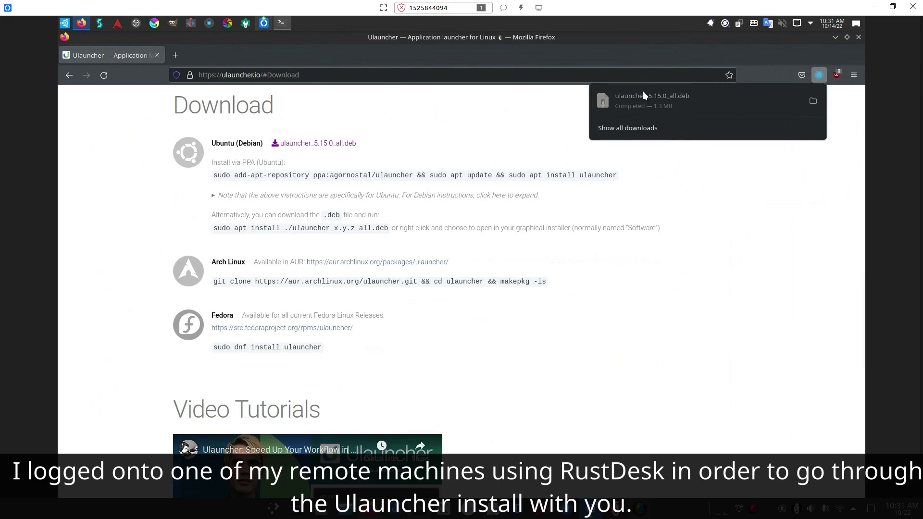
{"action": "left_click", "coordinate": [482, 137]}
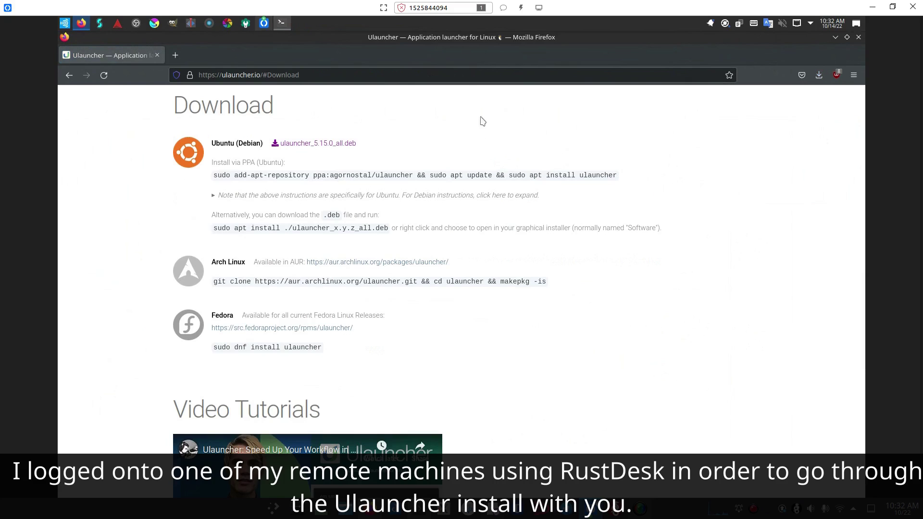
{"action": "left_click", "coordinate": [154, 54]}
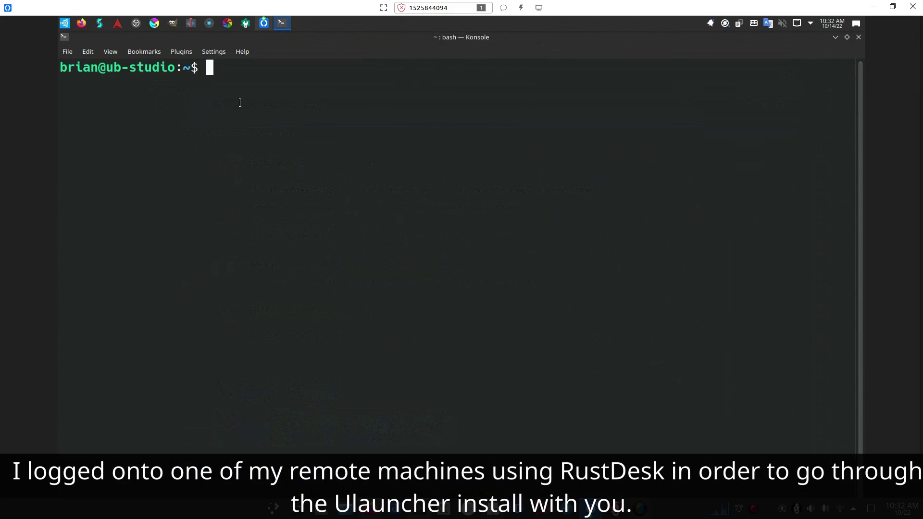
Step: Install ./Downloads/ulauncher_5.15.0_all.deb with sudo apt install and the -y option, enter the sudo password, and close the terminal once finished
{"action": "type", "text": "sudo apt ins"}
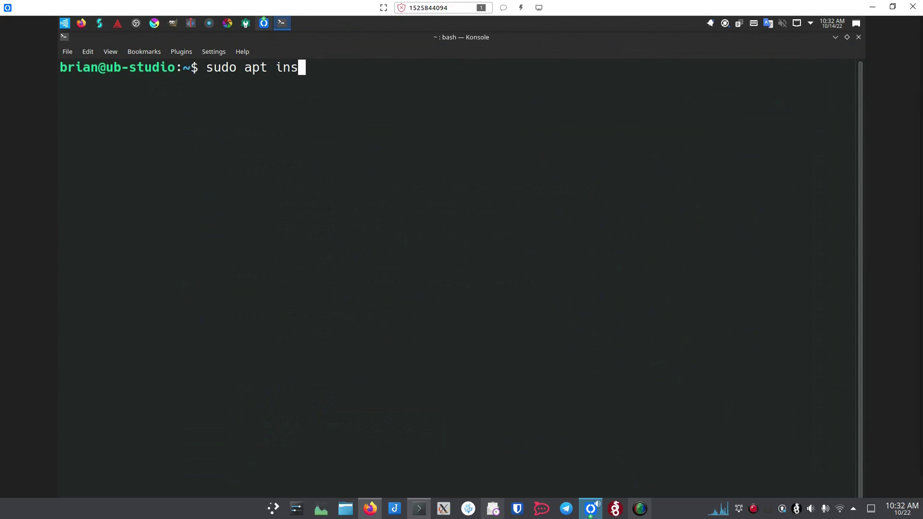
{"action": "type", "text": "tall ./Dow"}
{"action": "key", "text": "Tab"}
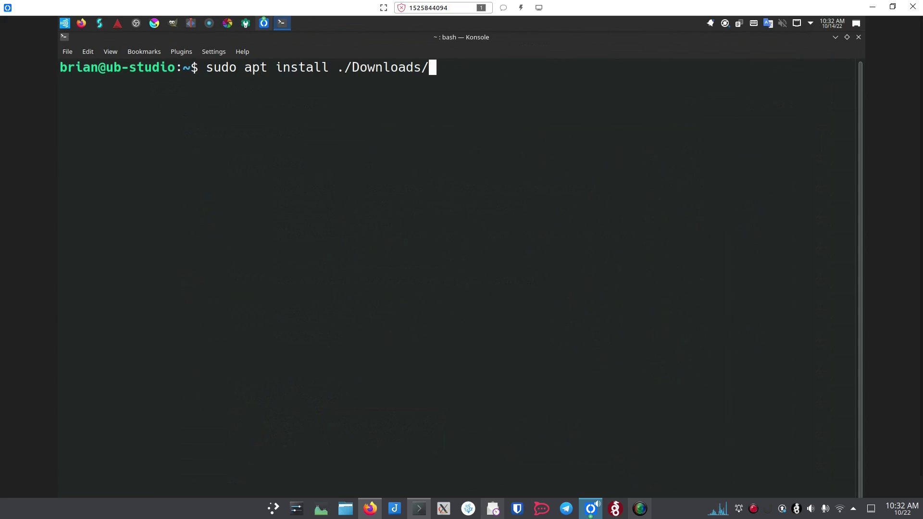
{"action": "type", "text": "ula"}
{"action": "key", "text": "Tab"}
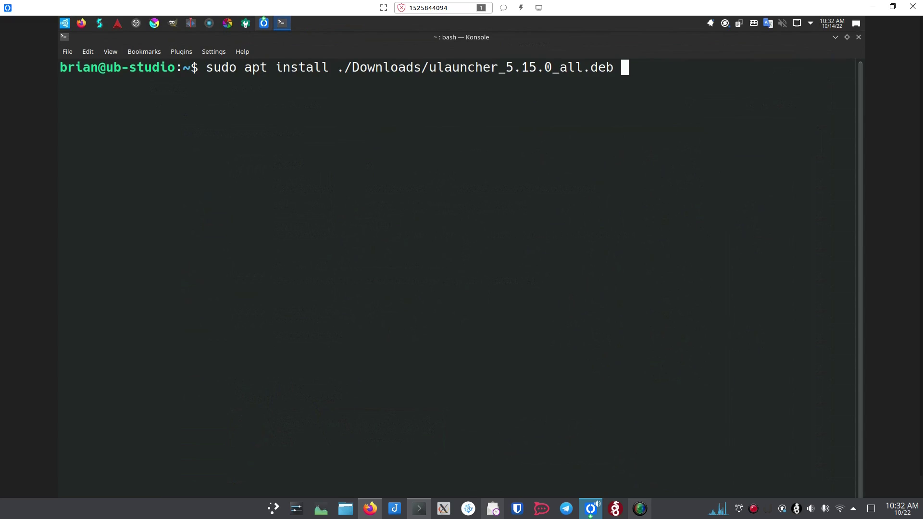
{"action": "type", "text": "-y"}
{"action": "key", "text": "Return"}
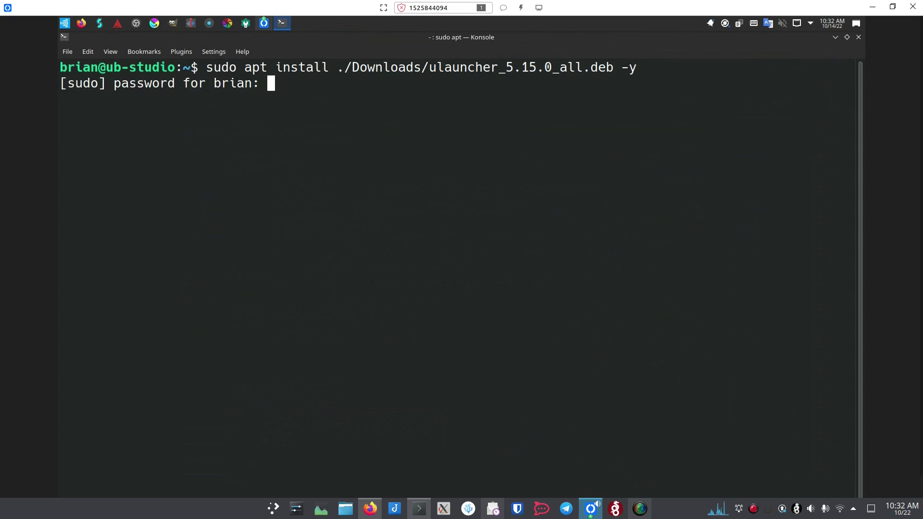
{"action": "key", "text": "Return"}
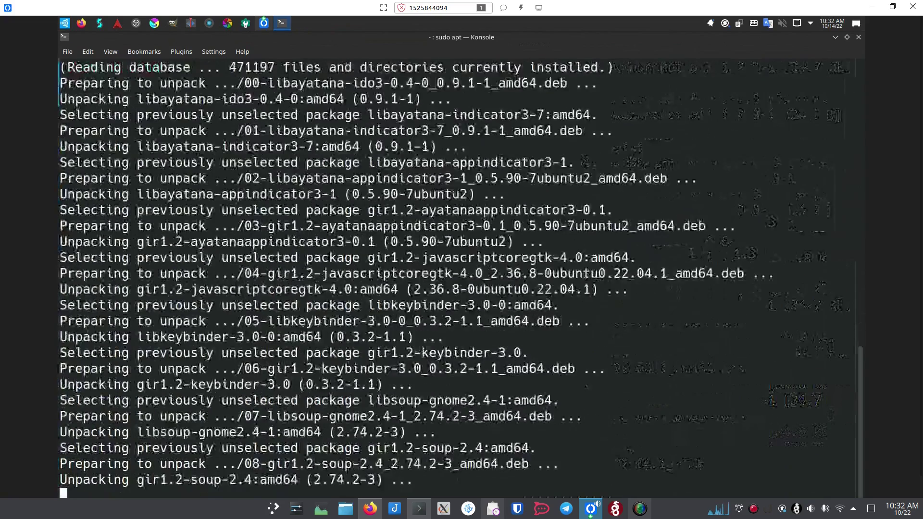
{"action": "left_click_drag", "start_coordinate": [341, 37], "coordinate": [342, 56]}
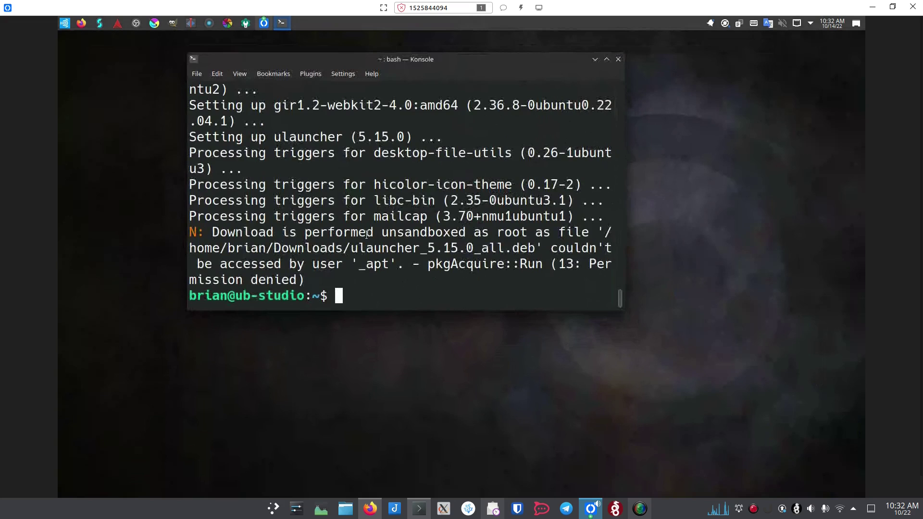
{"action": "left_click", "coordinate": [619, 59]}
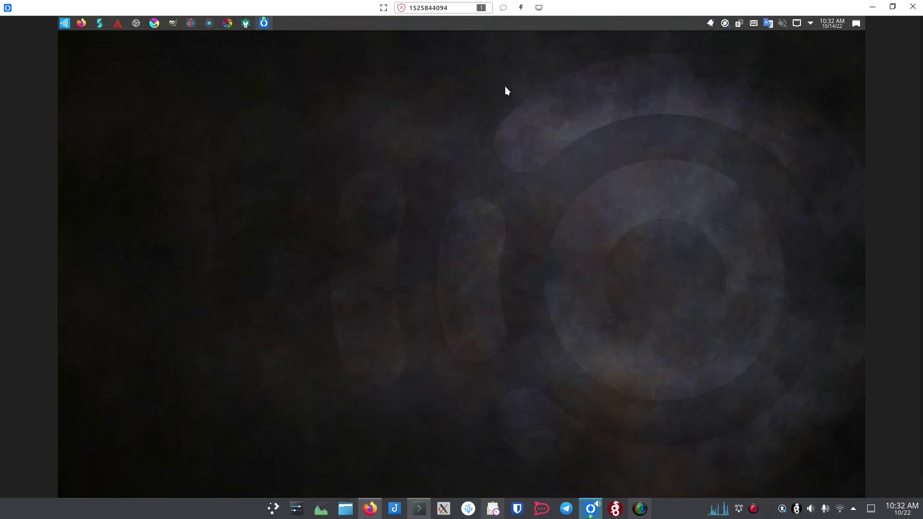
Step: Find Ulauncher in the remote desktop's application launcher with "ula", start it, then bring up its search bar and dismiss it
{"action": "left_click", "coordinate": [64, 23]}
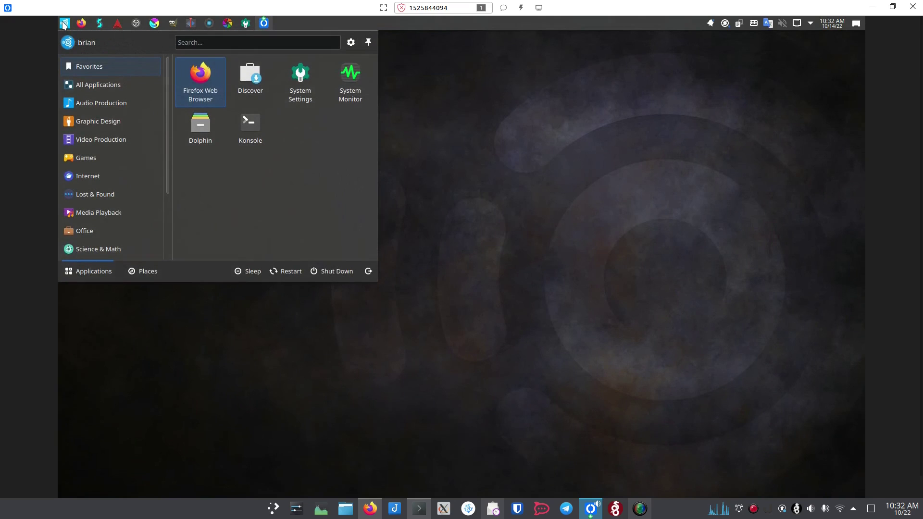
{"action": "type", "text": "ula"}
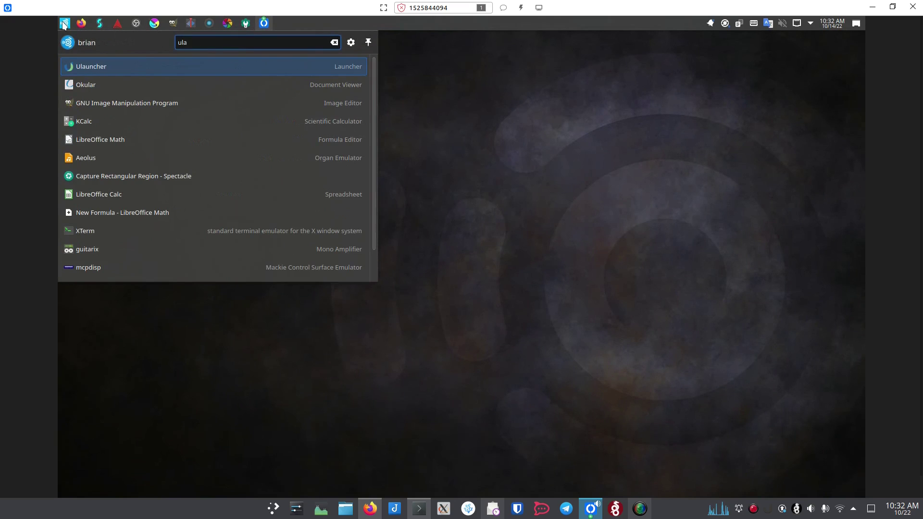
{"action": "left_click", "coordinate": [118, 67]}
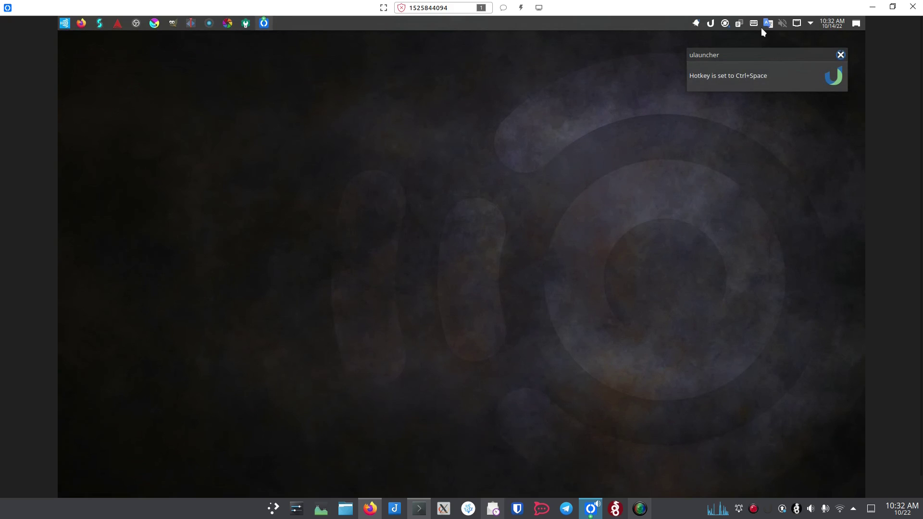
{"action": "key", "text": "ctrl+space"}
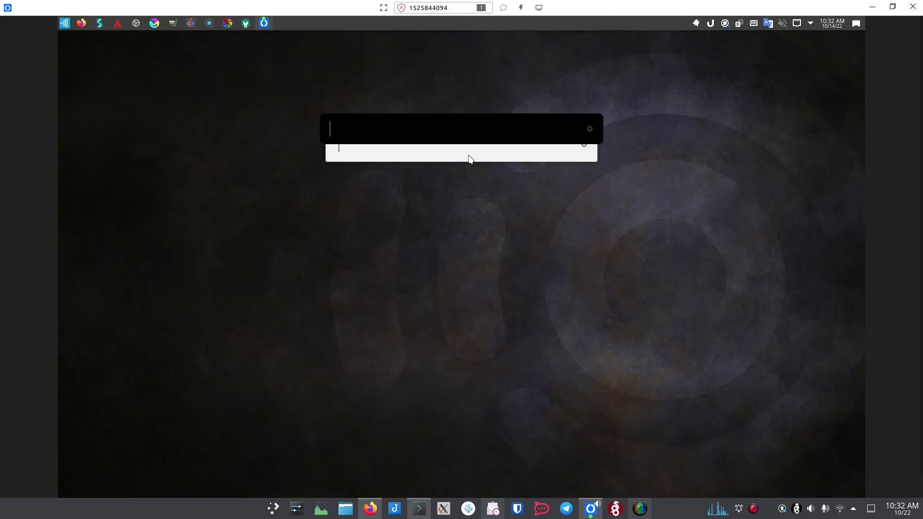
{"action": "key", "text": "Escape"}
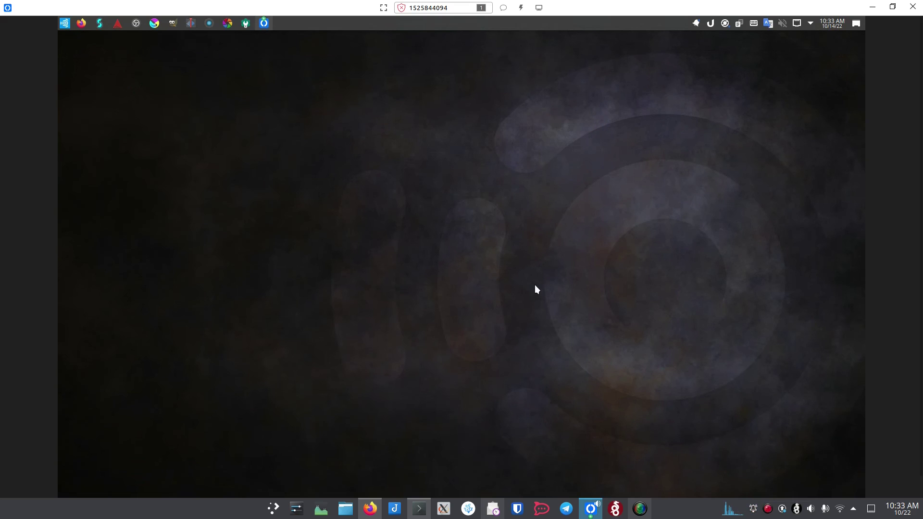
Step: Open Ulauncher's preferences from its search bar and enable Launch at Login
{"action": "key", "text": "ctrl+space"}
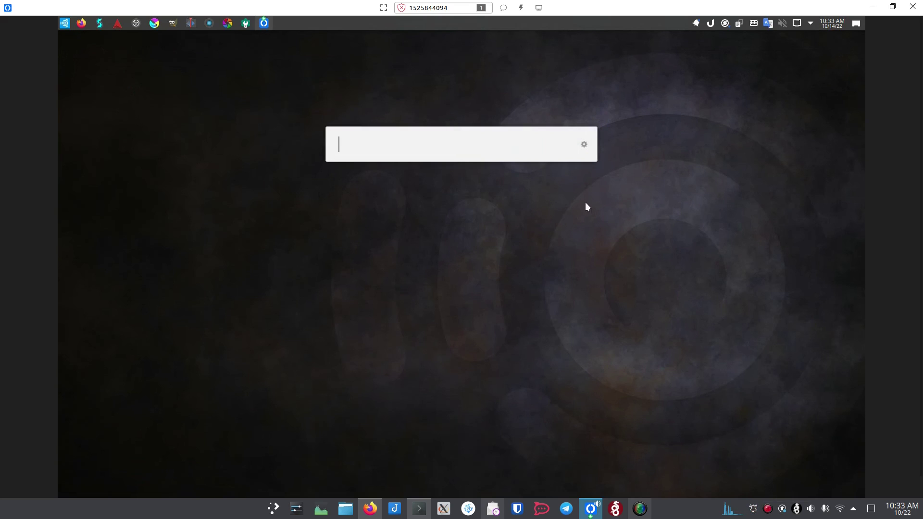
{"action": "left_click", "coordinate": [583, 144]}
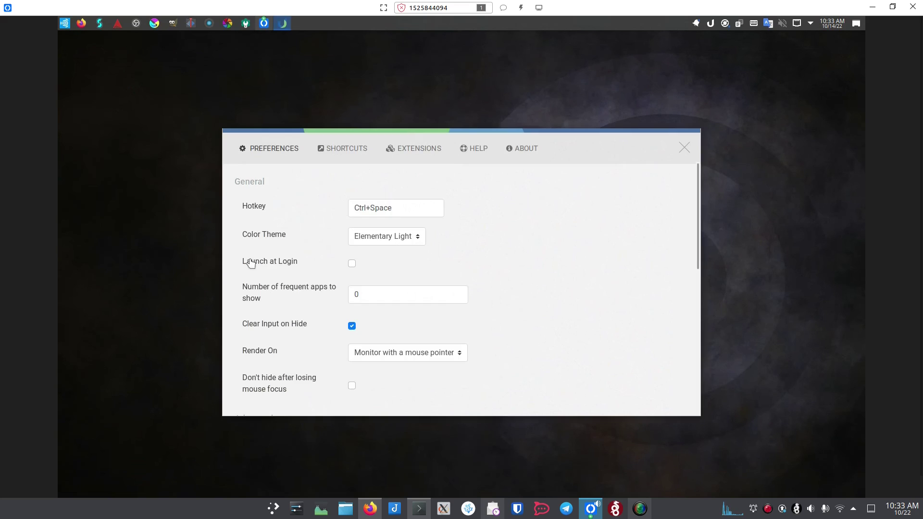
{"action": "left_click", "coordinate": [353, 264]}
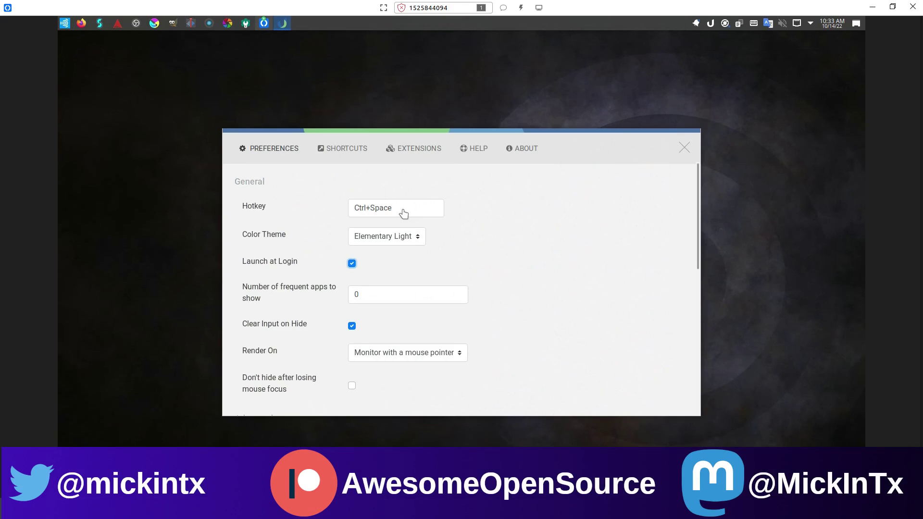
Step: Set the color theme to Elementary Dark, bring up the search bar to check its look, and dismiss it
{"action": "left_click", "coordinate": [417, 237]}
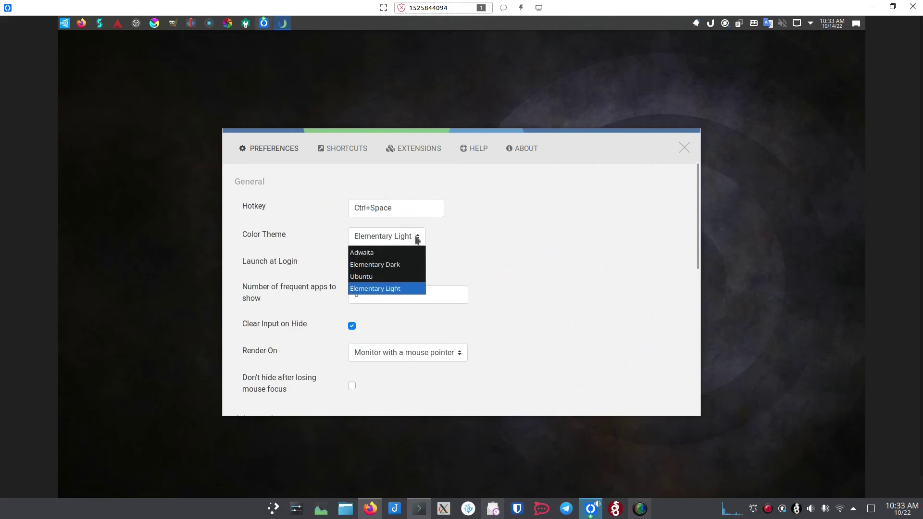
{"action": "left_click", "coordinate": [400, 265]}
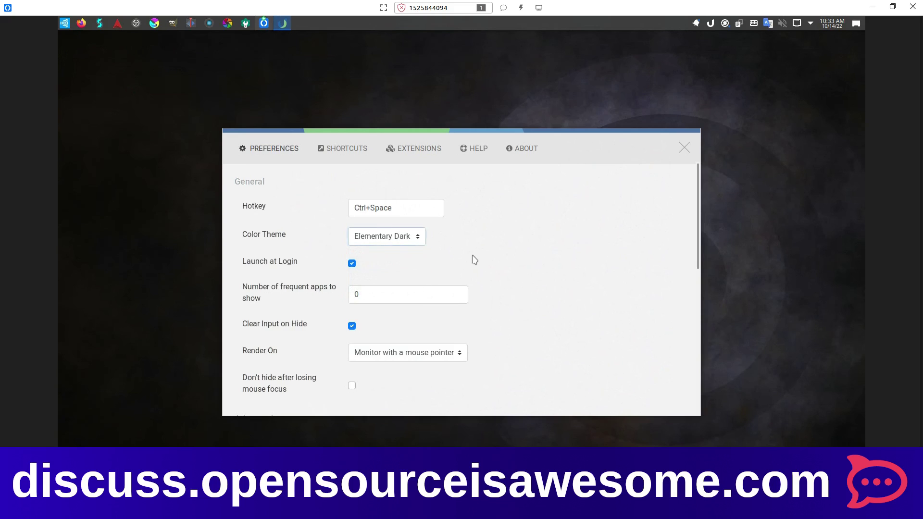
{"action": "key", "text": "ctrl+space"}
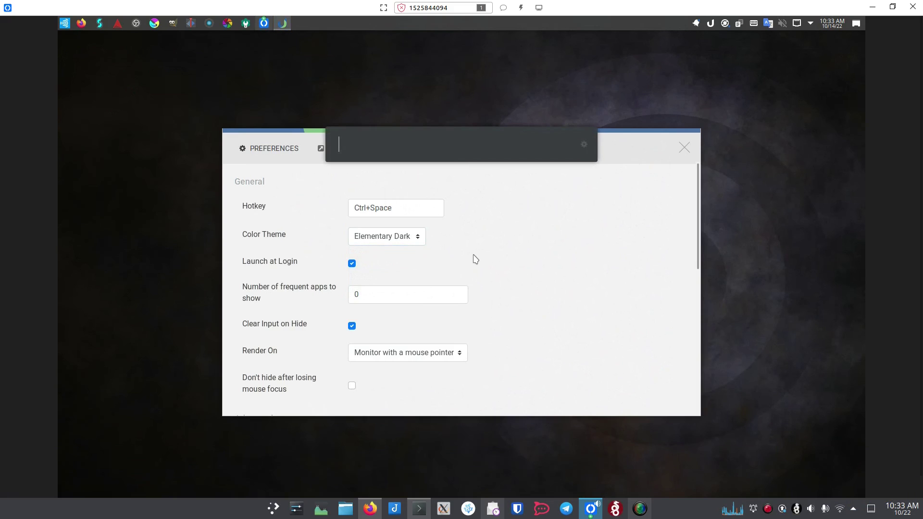
{"action": "key", "text": "Escape"}
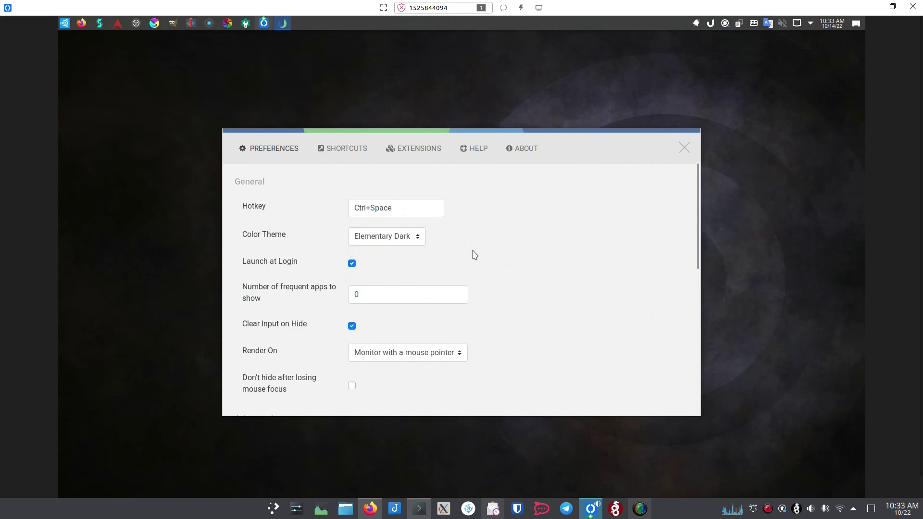